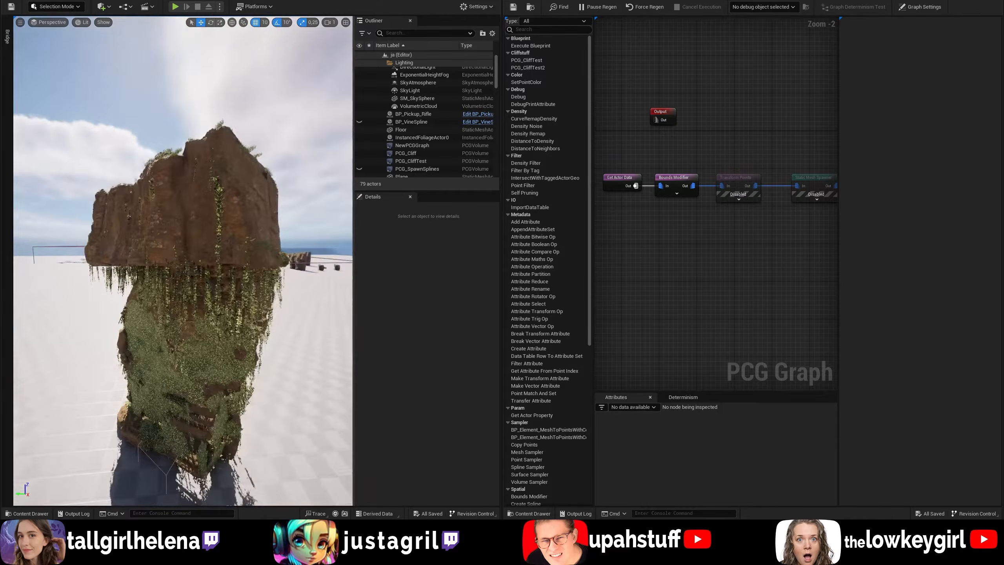
# Step: Examine the existing vine-covered cliff from several angles and view the option for creating a PCG Graph asset
pyautogui.moveTo(228, 192); pyautogui.dragTo(222, 249, button='right')
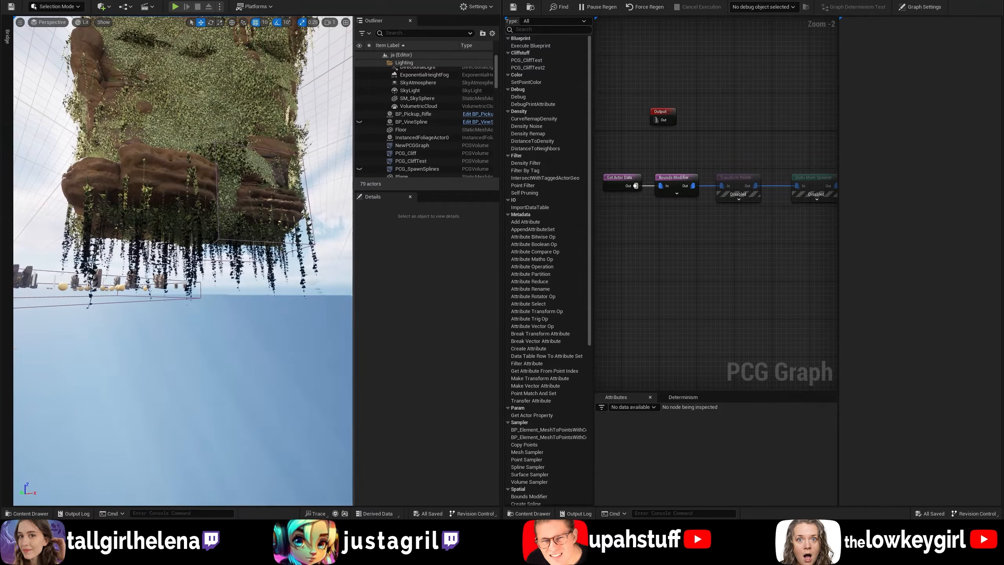
pyautogui.click(211, 147)
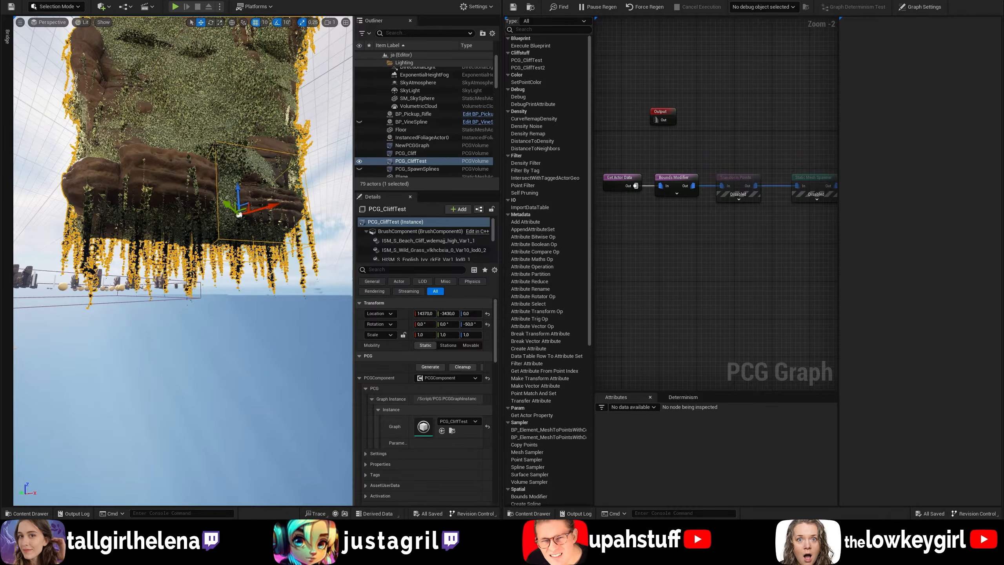
pyautogui.moveTo(211, 148); pyautogui.dragTo(202, 155, button='right')
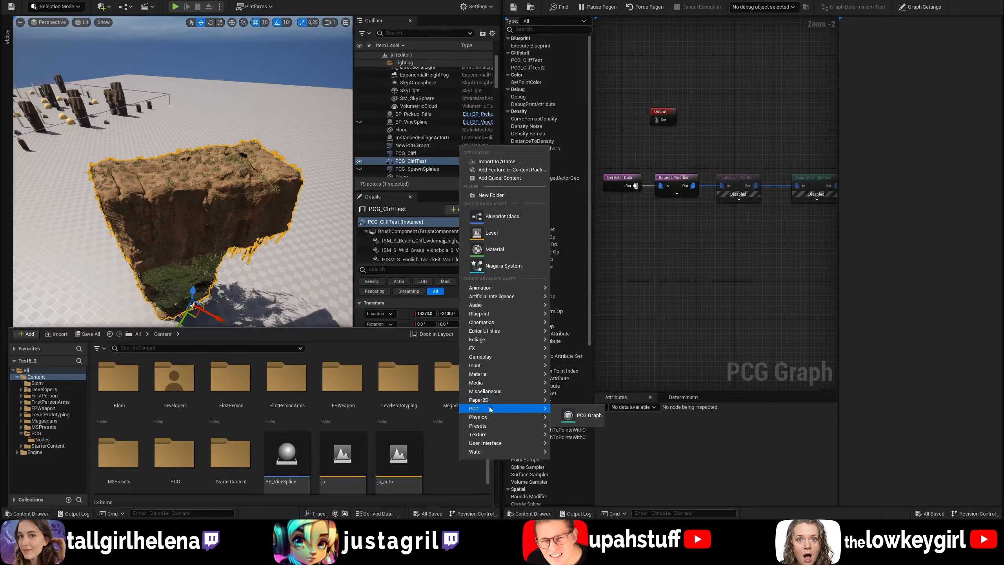
pyautogui.click(588, 416)
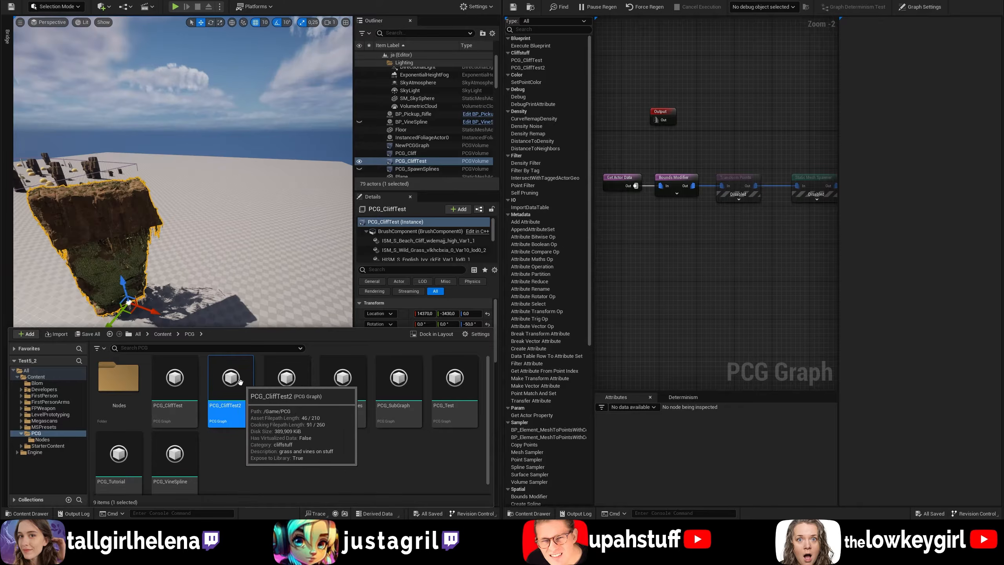
# Step: Place the PCG_CliffTest2 graph in the level on the ground near the existing cliff
pyautogui.moveTo(231, 391); pyautogui.dragTo(248, 311)
pyautogui.moveTo(253, 308); pyautogui.dragTo(287, 285, button='right')
pyautogui.press('s')
pyautogui.scroll(-3, 434, 402)
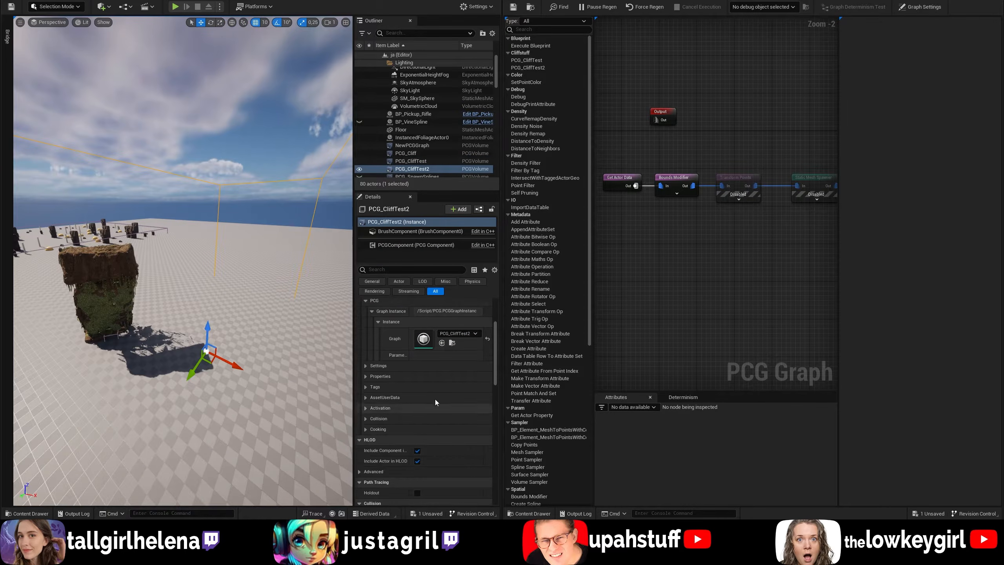
pyautogui.scroll(3, 497, 345)
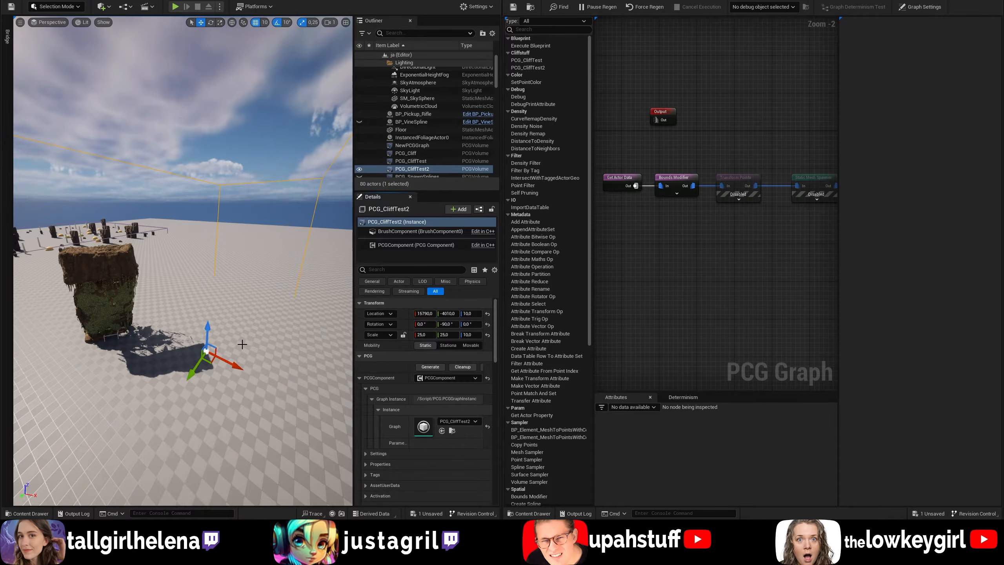
# Step: Set the PCG_CliffTest2 volume's scale to 1.0 on all axes and move it closer to the cliff, to X 15440
pyautogui.press('w')
pyautogui.moveTo(243, 344); pyautogui.dragTo(201, 303, button='right')
pyautogui.click(178, 304)
pyautogui.press('s')
pyautogui.click(240, 159)
pyautogui.press('s')
pyautogui.moveTo(241, 159); pyautogui.dragTo(274, 170, button='right')
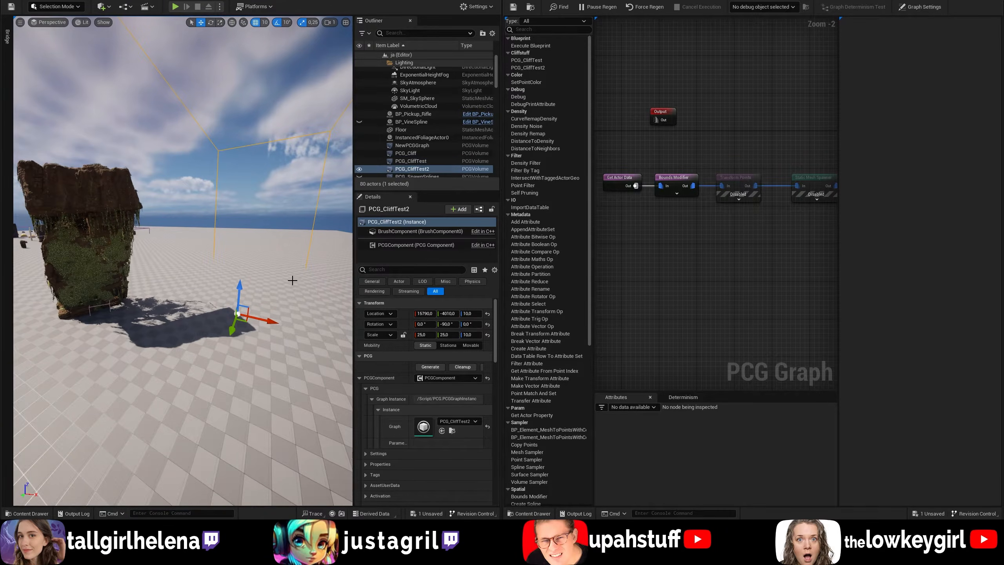
pyautogui.click(424, 335)
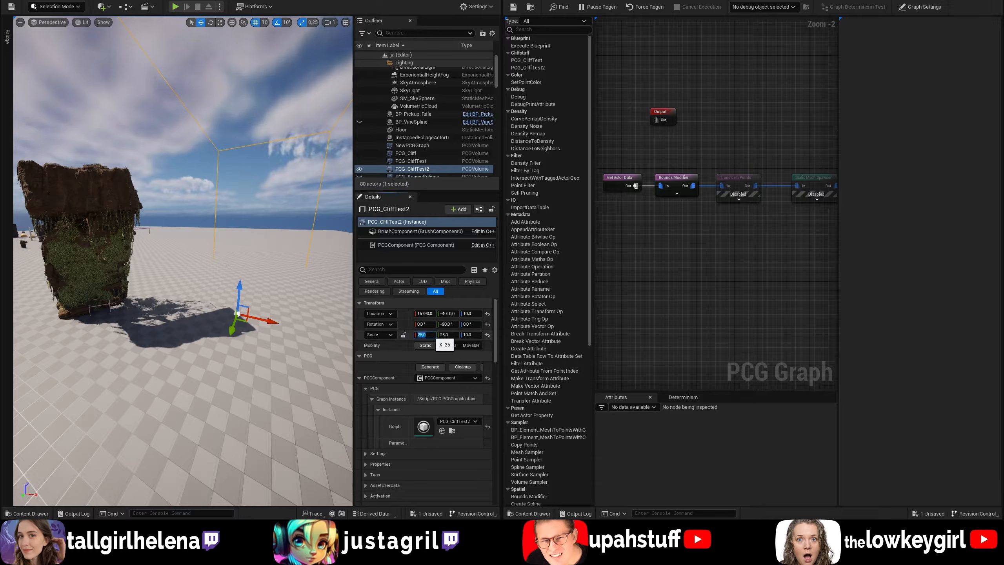
pyautogui.press('Return')
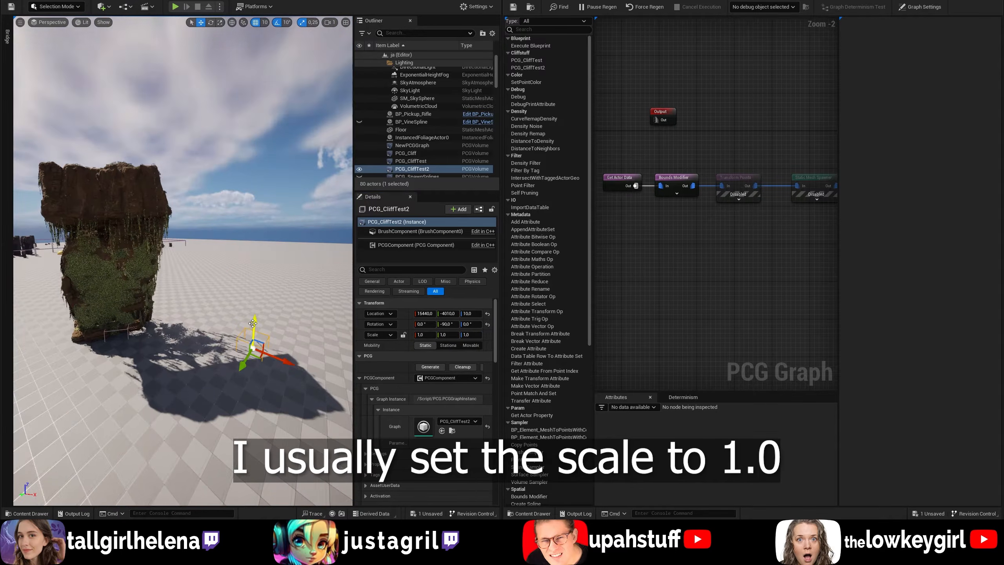
# Step: Open the PCG_CliffTest2 graph from the PCG content folder for editing
pyautogui.moveTo(624, 63); pyautogui.dragTo(783, 255)
pyautogui.click(777, 262)
pyautogui.moveTo(702, 236); pyautogui.dragTo(701, 273, button='right')
pyautogui.hotkey('ctrl', 'space')
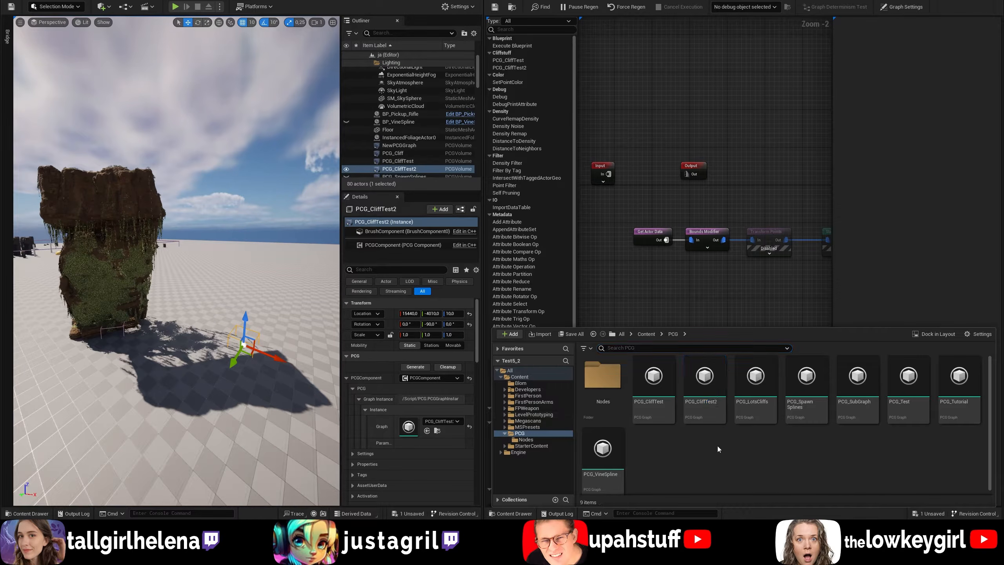
pyautogui.click(703, 380)
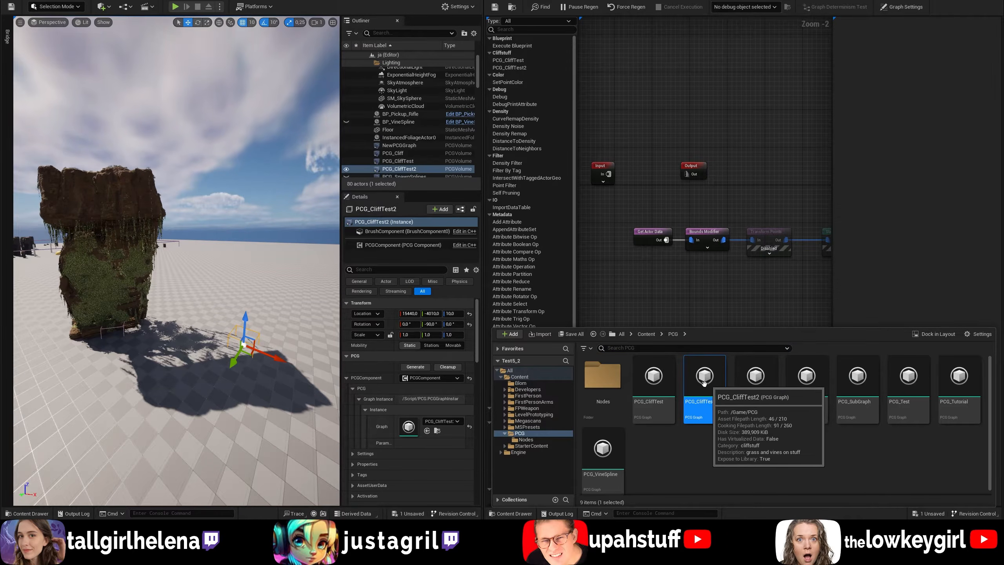
pyautogui.doubleClick(704, 380)
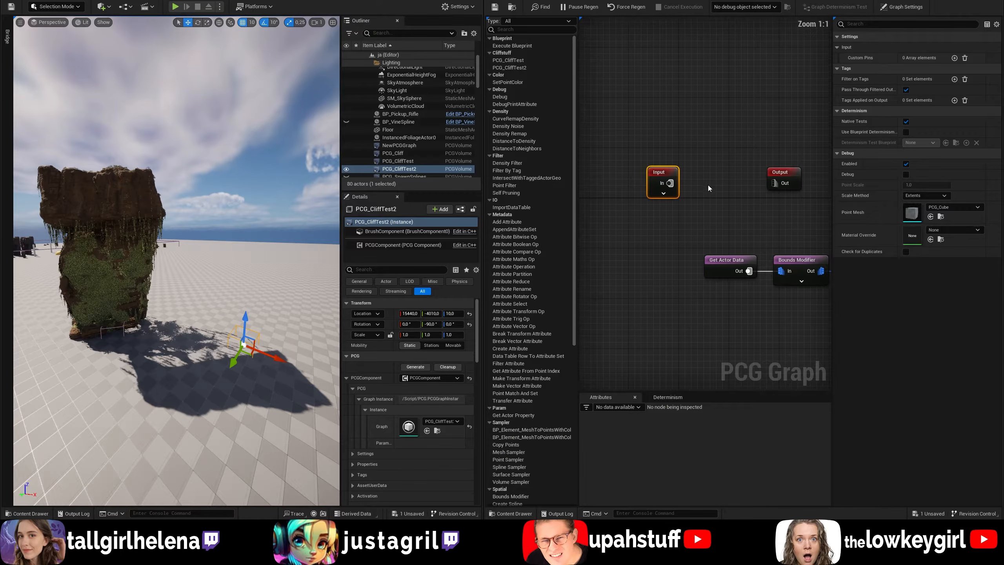
# Step: Examine the Input, Output, Get Actor Data and Bounds Modifier nodes and their settings
pyautogui.click(784, 173)
pyautogui.moveTo(767, 140); pyautogui.dragTo(716, 135, button='right')
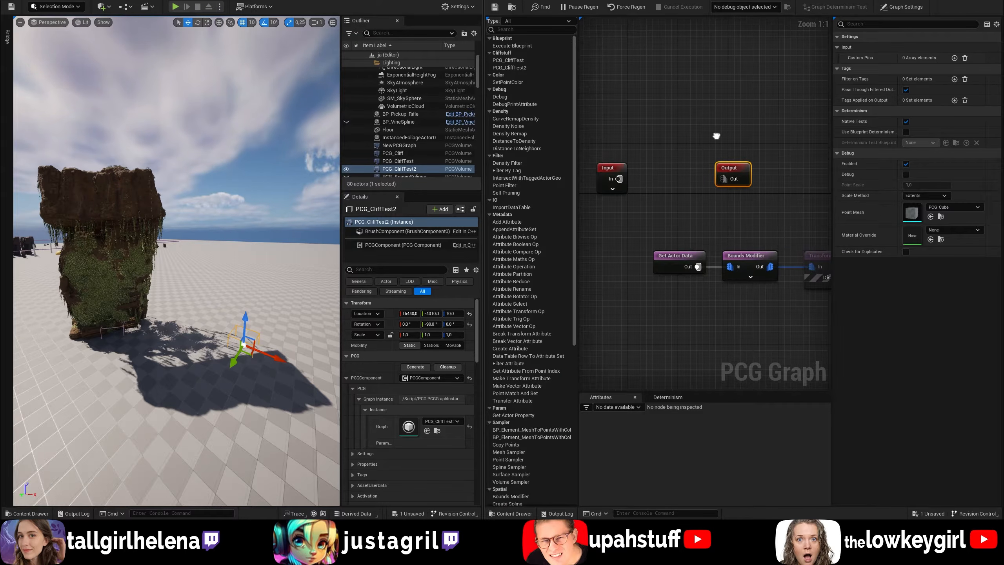
pyautogui.moveTo(689, 247); pyautogui.dragTo(819, 295)
pyautogui.moveTo(803, 313); pyautogui.dragTo(785, 308, button='right')
pyautogui.moveTo(729, 272); pyautogui.dragTo(783, 274, button='right')
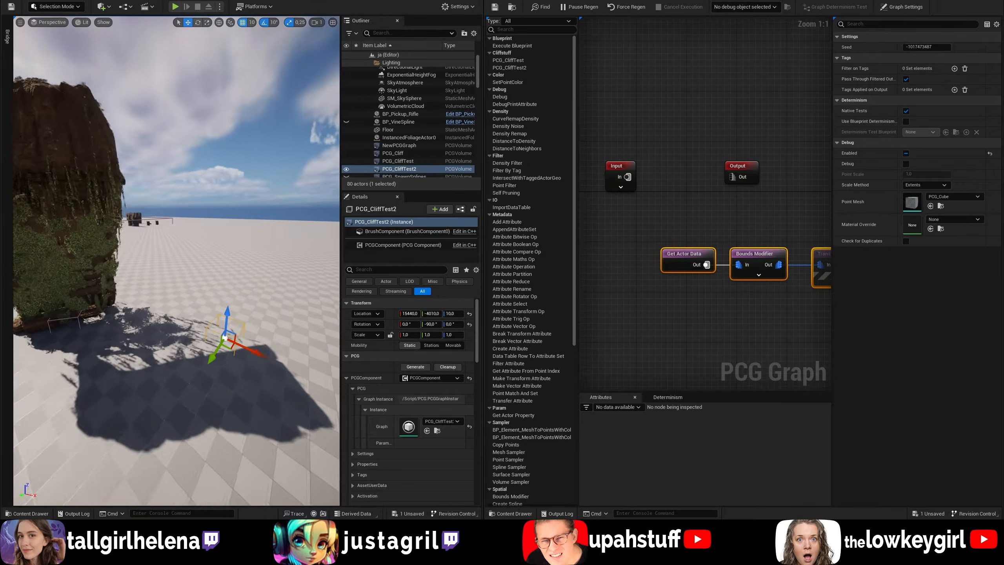
pyautogui.click(760, 226)
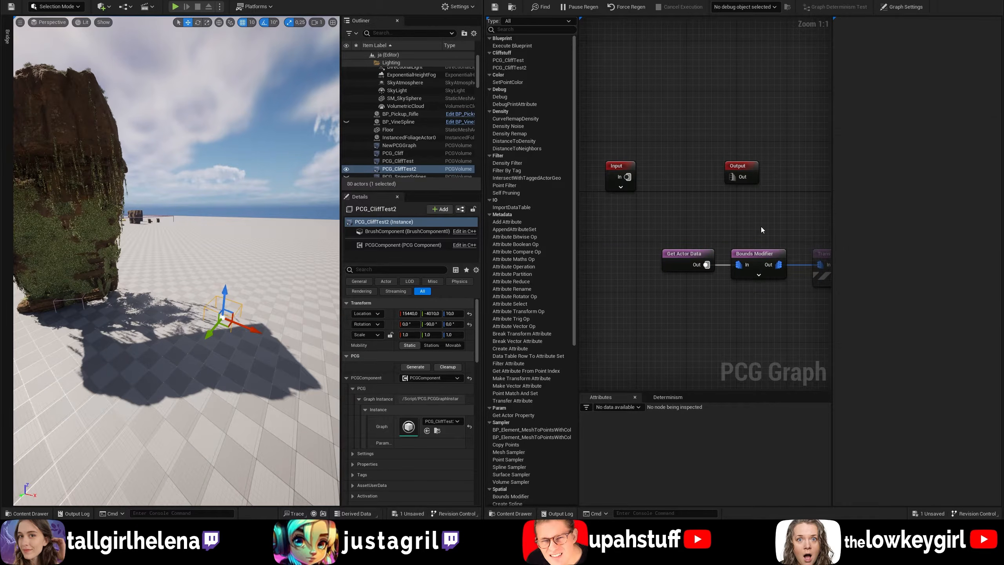
pyautogui.click(688, 257)
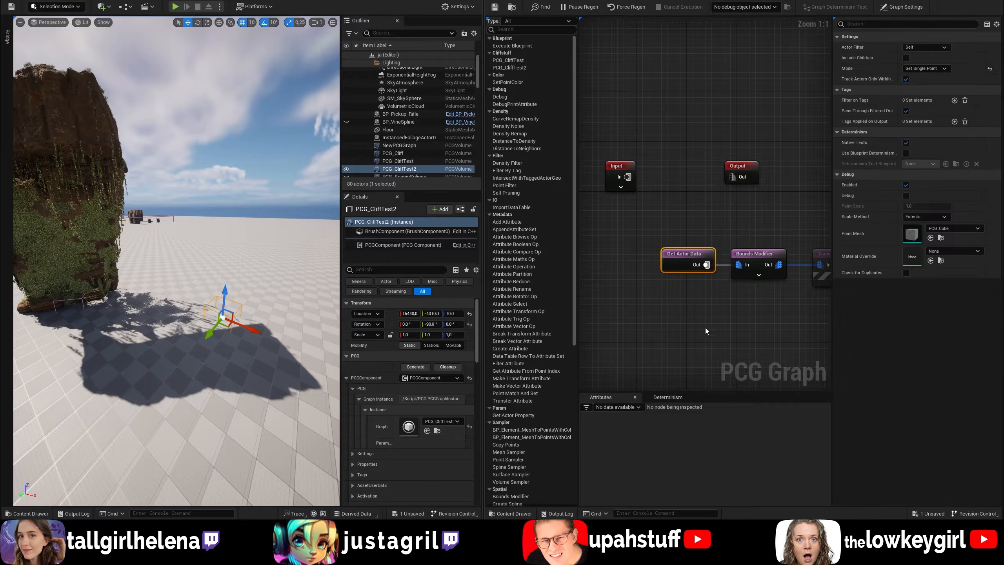
pyautogui.click(756, 256)
pyautogui.moveTo(775, 223); pyautogui.dragTo(762, 226, button='right')
pyautogui.click(673, 261)
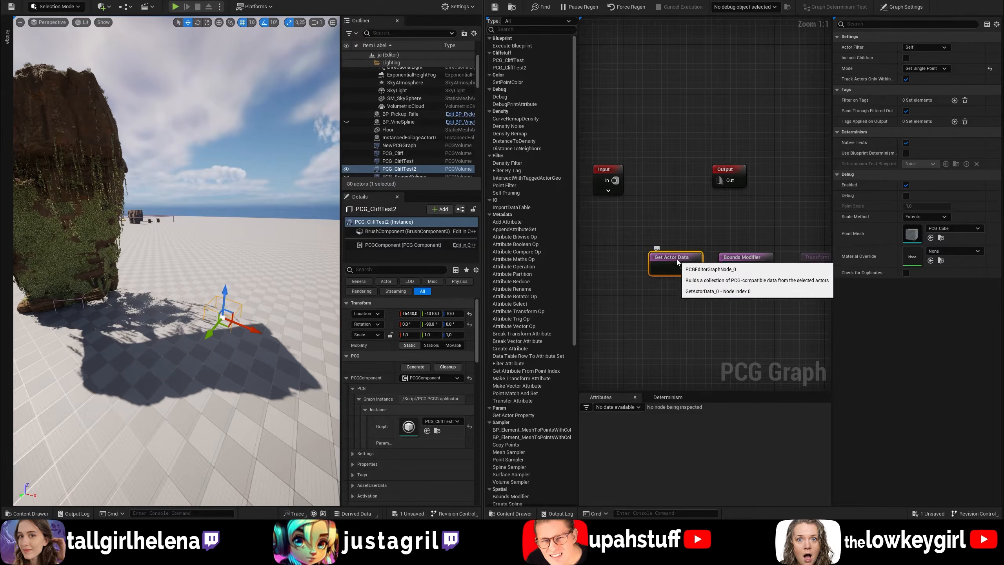
pyautogui.click(762, 258)
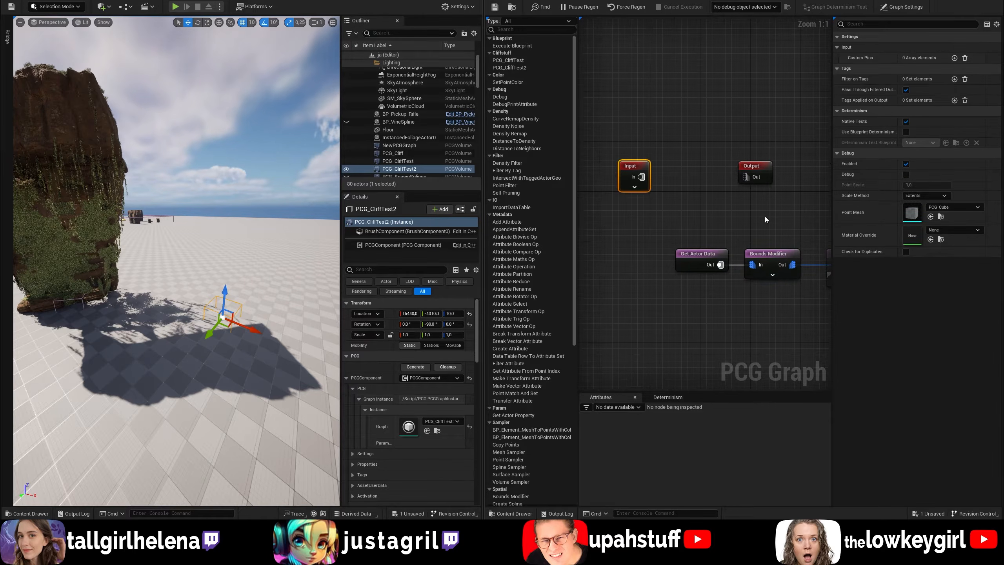
# Step: Move the Input and Output nodes together farther up, away from the Get Actor Data chain
pyautogui.moveTo(766, 216); pyautogui.dragTo(609, 217)
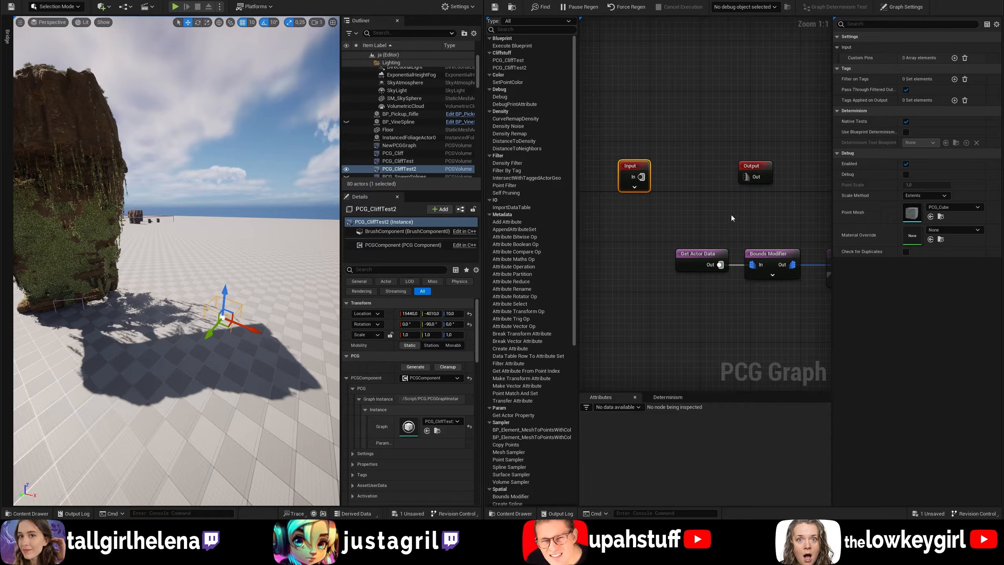
pyautogui.moveTo(732, 216); pyautogui.dragTo(777, 134)
pyautogui.moveTo(709, 202); pyautogui.dragTo(714, 188, button='right')
pyautogui.keyDown('shift'); pyautogui.moveTo(615, 193); pyautogui.dragTo(631, 89); pyautogui.keyUp('shift')
pyautogui.click(690, 153)
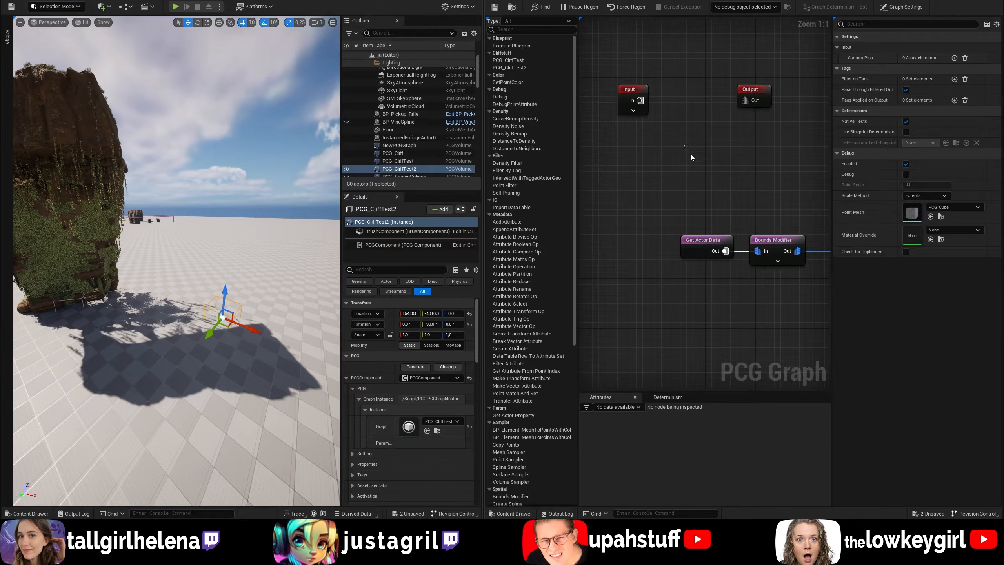
# Step: Enable the Transform Points node and the Static Mesh Spawner connected to it
pyautogui.moveTo(727, 204); pyautogui.dragTo(599, 186, button='right')
pyautogui.click(624, 228)
pyautogui.click(727, 234)
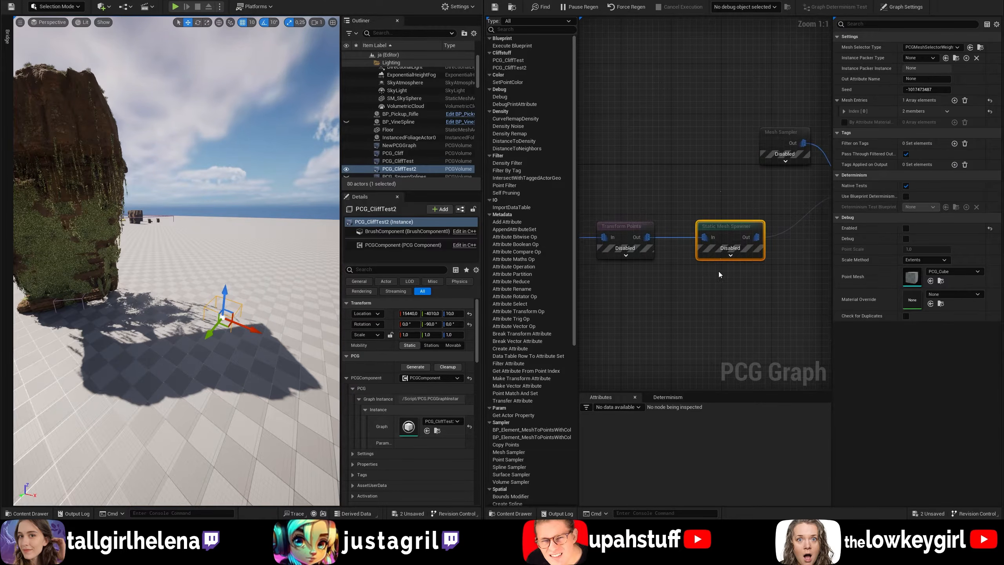
pyautogui.moveTo(745, 287); pyautogui.dragTo(646, 204)
pyautogui.press('e')
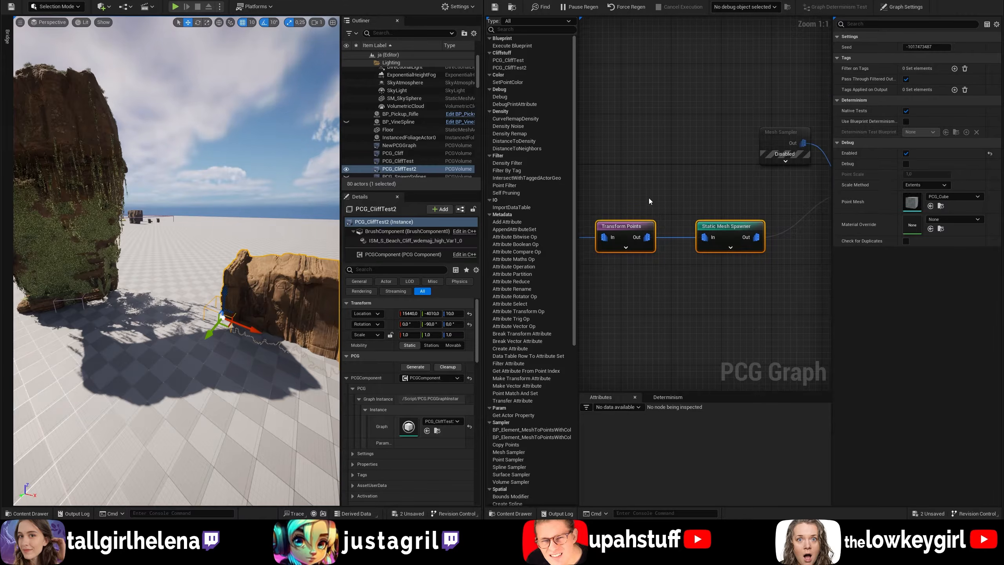
# Step: Set the PCG_CliffTest2 volume's Y rotation to 0 so that the spawned cliff stands upright
pyautogui.moveTo(649, 198); pyautogui.dragTo(693, 199, button='right')
pyautogui.moveTo(234, 293); pyautogui.dragTo(204, 247, button='right')
pyautogui.click(432, 324)
pyautogui.write('0')
pyautogui.press('Return')
pyautogui.press('s')
pyautogui.moveTo(204, 247); pyautogui.dragTo(206, 254, button='right')
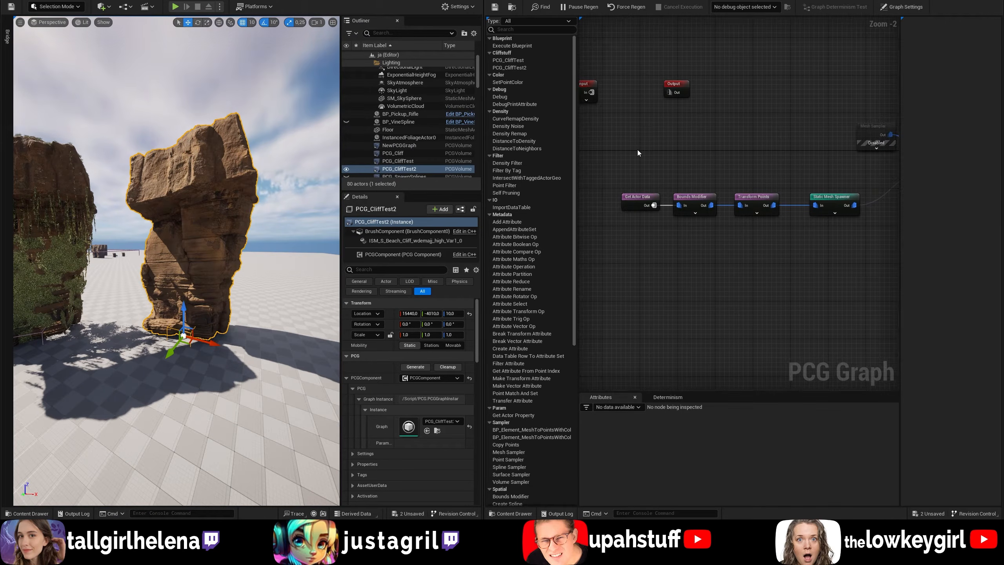
# Step: Disable the Bounds Modifier, Transform Points and Static Mesh Spawner nodes in the chain
pyautogui.moveTo(711, 237); pyautogui.dragTo(837, 189)
pyautogui.press('e')
pyautogui.click(663, 165)
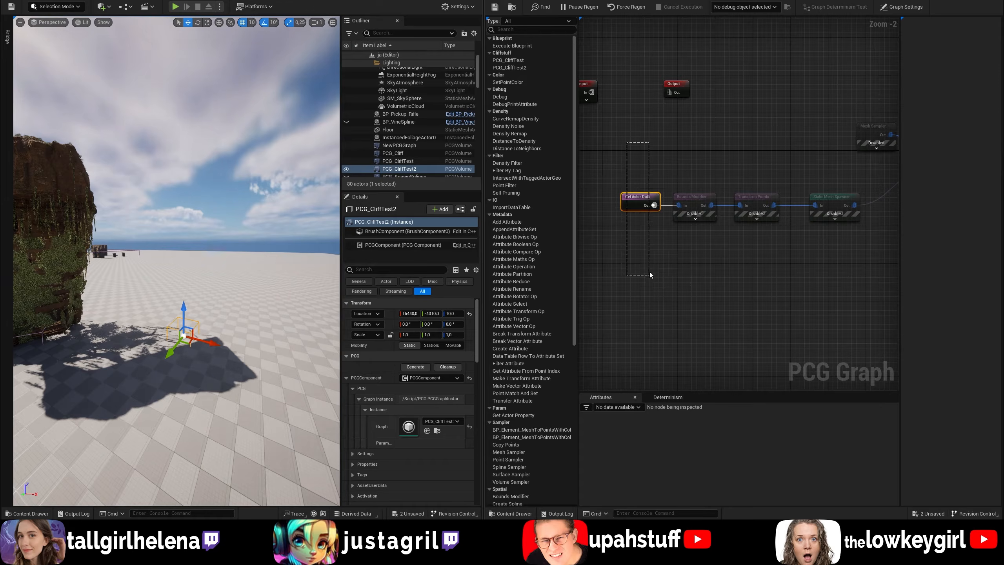
# Step: Turn on debug display for the Get Actor Data node
pyautogui.moveTo(626, 142); pyautogui.dragTo(650, 272)
pyautogui.press('d')
pyautogui.moveTo(249, 289)
pyautogui.mouseDown(button='right')
pyautogui.moveTo(239, 302)
pyautogui.moveTo(254, 302)
pyautogui.mouseUp(button='right')
pyautogui.rightClick(630, 202)
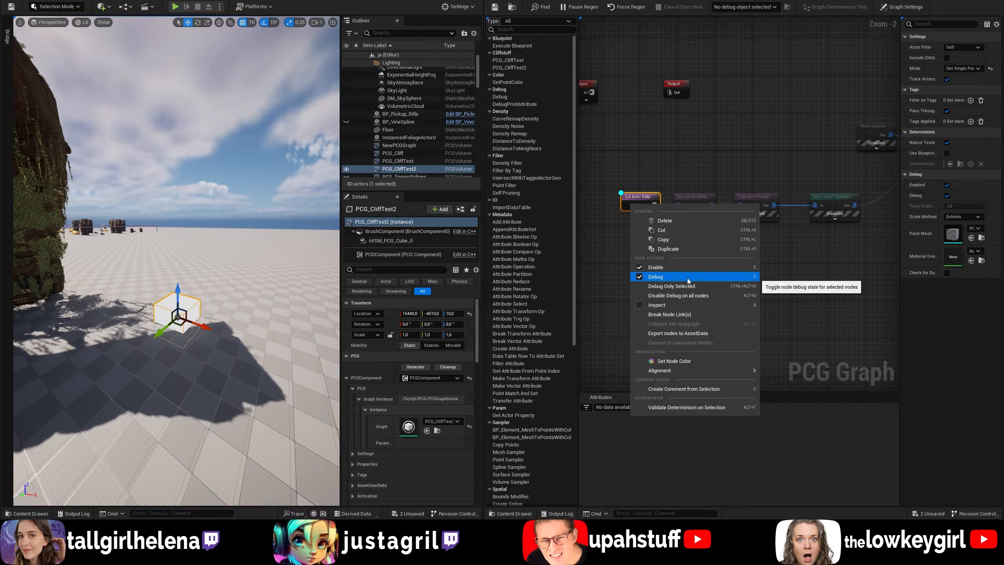
# Step: Inspect the Get Actor Data node's attributes with PCG_CliffTest2's PCG component as the debug object
pyautogui.click(633, 168)
pyautogui.press('a')
pyautogui.rightClick(637, 197)
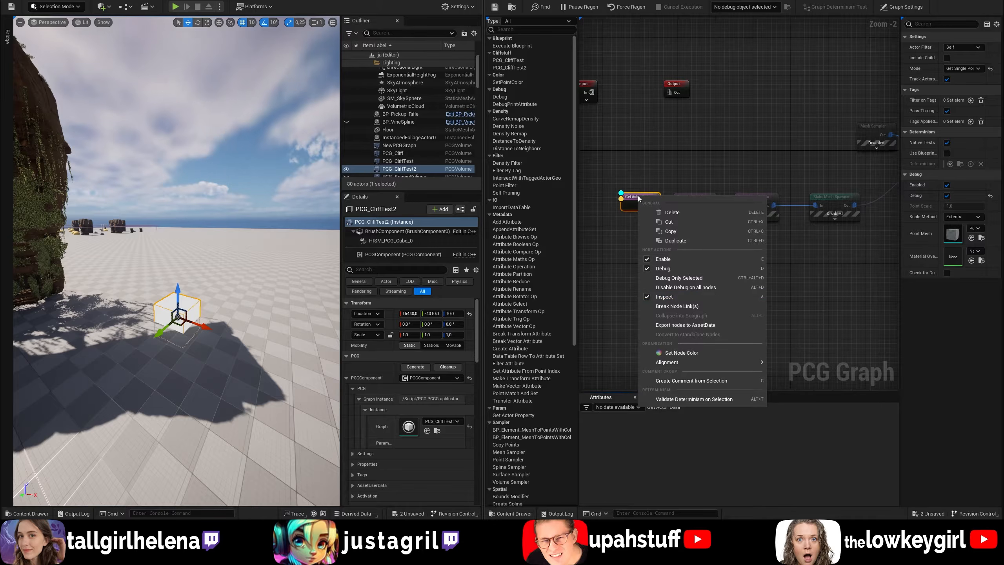
pyautogui.click(617, 291)
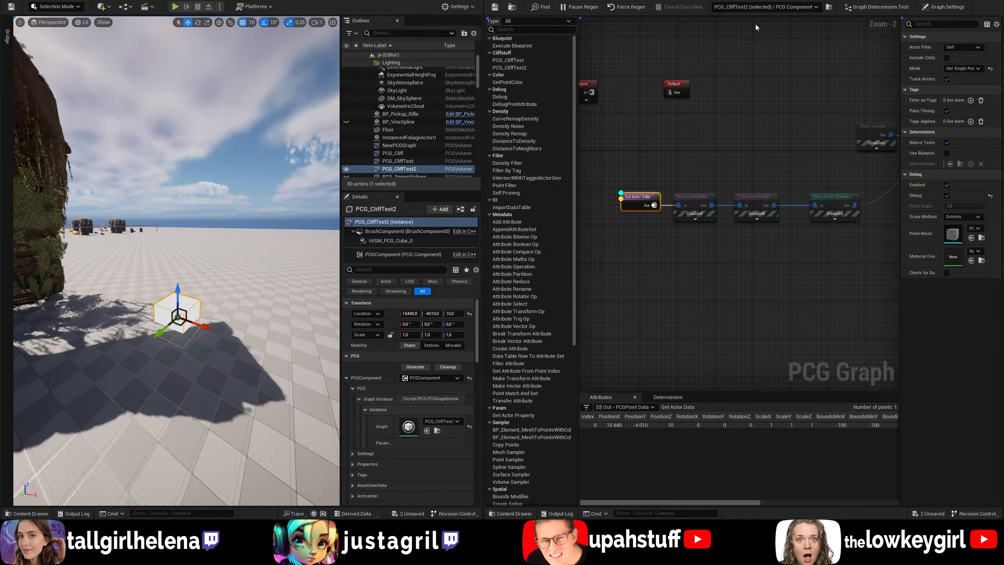
pyautogui.click(705, 502)
pyautogui.moveTo(231, 339); pyautogui.dragTo(232, 364, button='right')
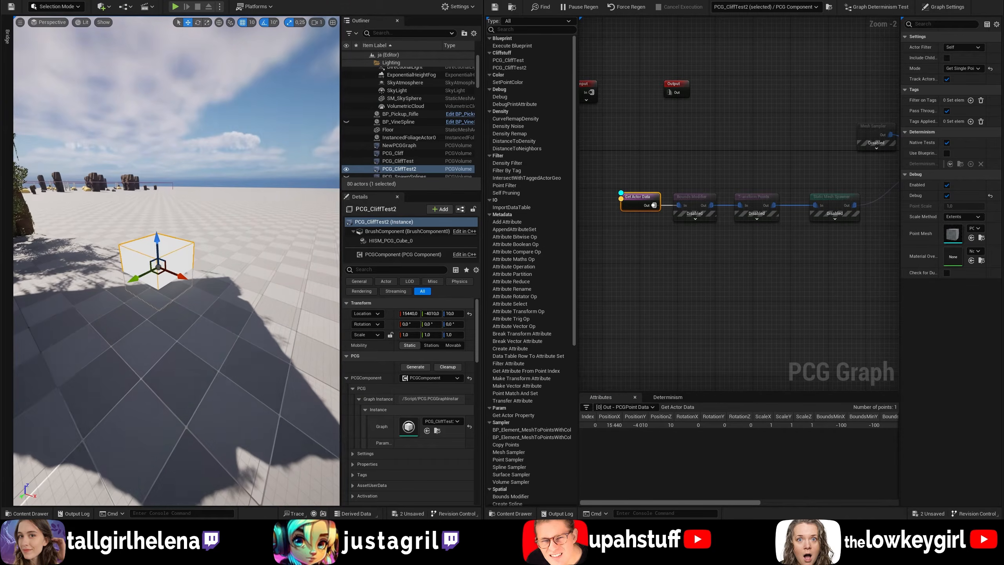
# Step: Widen the node settings area and review the Actor Filter and Mode options of Get Actor Data
pyautogui.moveTo(901, 55); pyautogui.dragTo(848, 56)
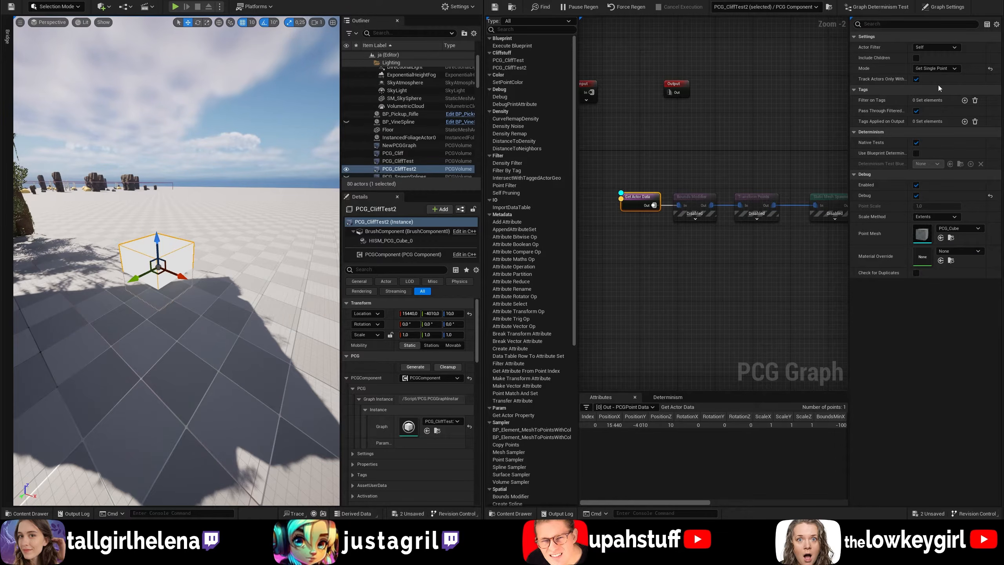
pyautogui.click(935, 47)
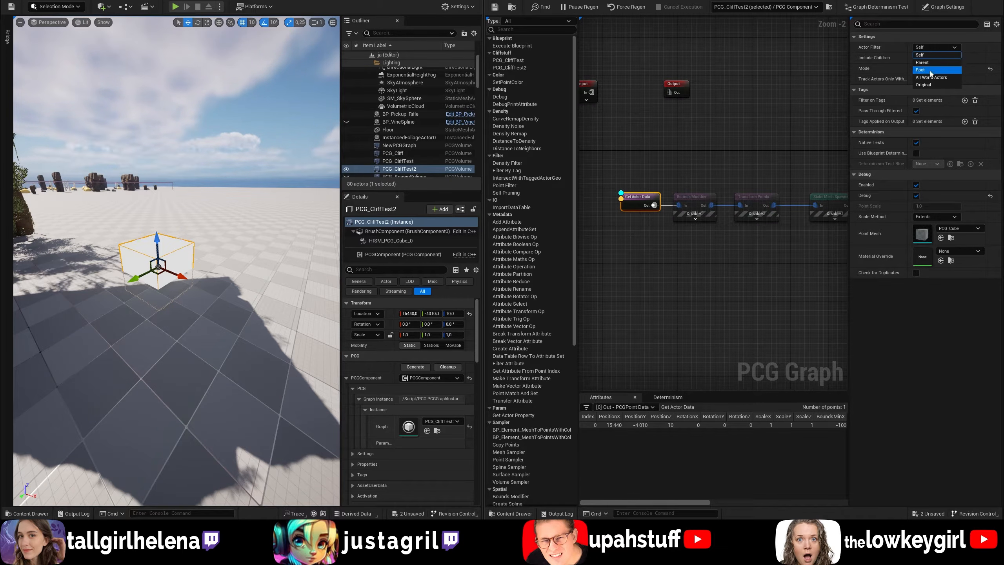
pyautogui.click(888, 49)
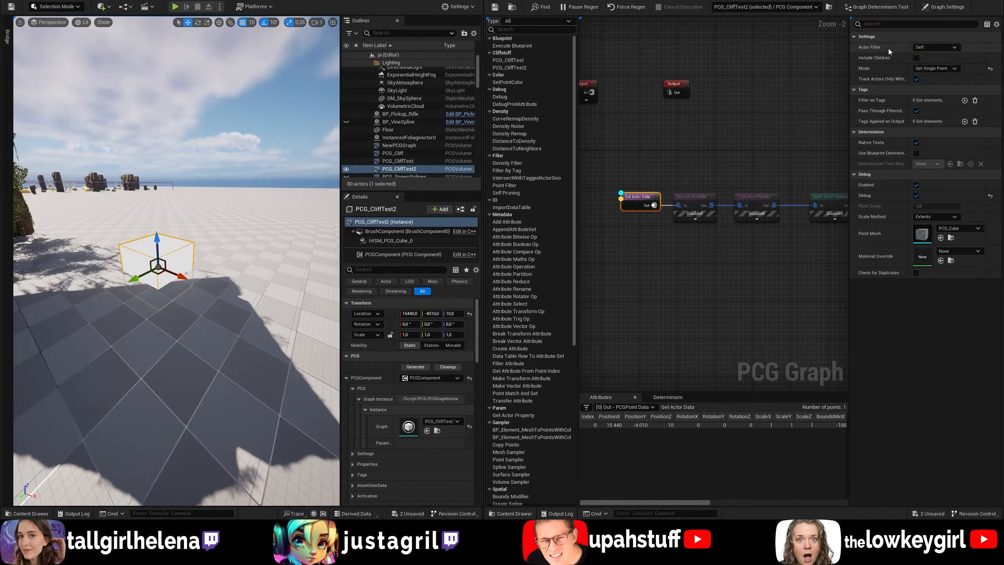
pyautogui.click(935, 68)
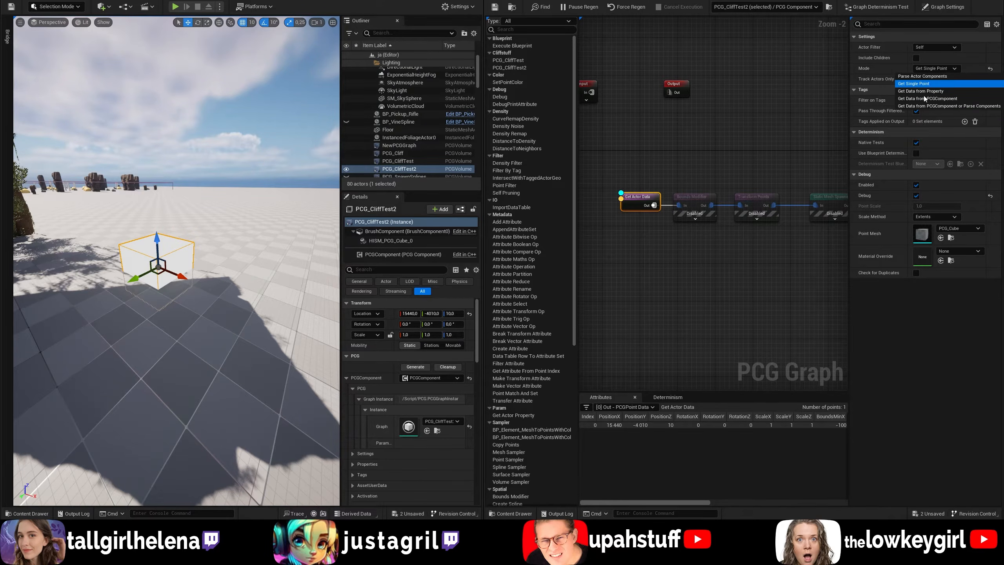
pyautogui.click(679, 452)
# Step: Move the volume to X 15340, Y -4200, and turn off debug and inspection on Get Actor Data
pyautogui.moveTo(184, 276); pyautogui.dragTo(154, 257)
pyautogui.moveTo(154, 259); pyautogui.dragTo(221, 257, button='right')
pyautogui.press('d')
pyautogui.press('a')
# Step: Enable the Bounds Modifier node and turn on its debug display and attribute inspection
pyautogui.click(691, 198)
pyautogui.press('e')
pyautogui.press('d')
pyautogui.press('a')
pyautogui.rightClick(680, 198)
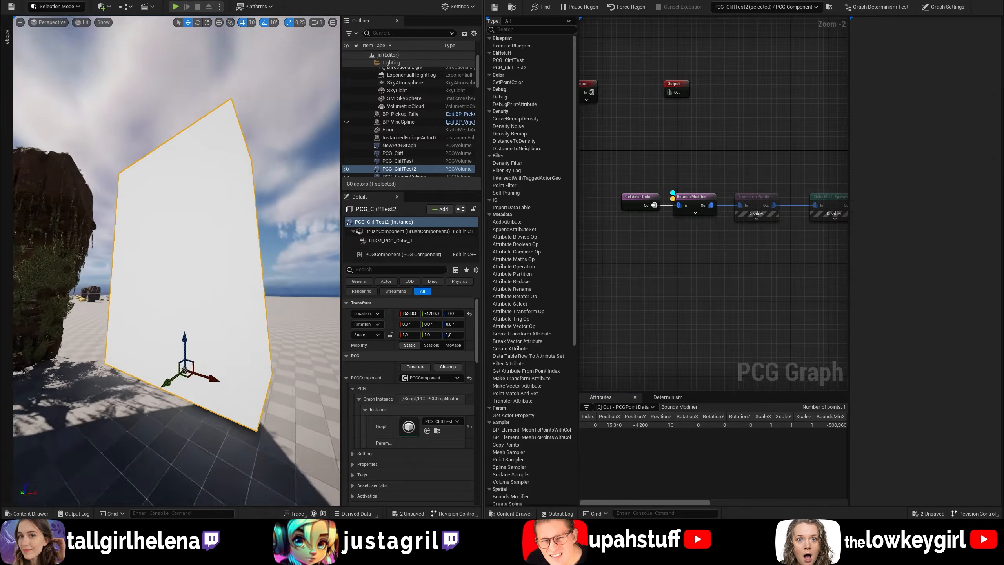
# Step: Examine the Bounds Modifier's debug box around the volume and its full Bounds Min and Bounds Max settings
pyautogui.moveTo(178, 253)
pyautogui.mouseDown(button='right')
pyautogui.moveTo(189, 259)
pyautogui.moveTo(146, 251)
pyautogui.moveTo(221, 253)
pyautogui.moveTo(186, 251)
pyautogui.mouseUp(button='right')
pyautogui.moveTo(153, 144)
pyautogui.mouseDown(button='right')
pyautogui.moveTo(71, 146)
pyautogui.moveTo(215, 146)
pyautogui.moveTo(170, 144)
pyautogui.mouseUp(button='right')
pyautogui.moveTo(206, 222)
pyautogui.mouseDown(button='right')
pyautogui.moveTo(237, 222)
pyautogui.moveTo(206, 222)
pyautogui.mouseUp(button='right')
pyautogui.moveTo(711, 167); pyautogui.dragTo(705, 197)
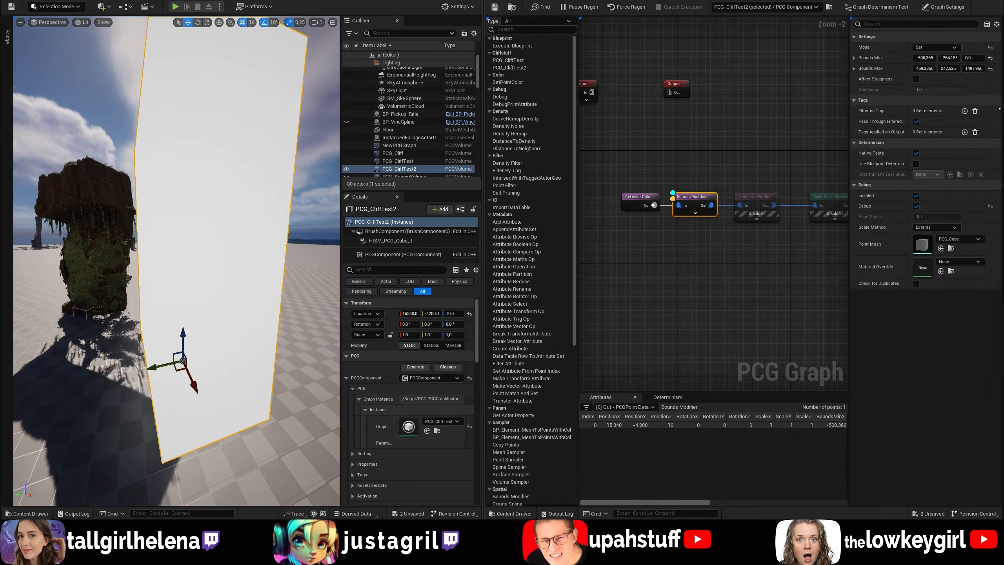
pyautogui.moveTo(849, 69); pyautogui.dragTo(793, 68)
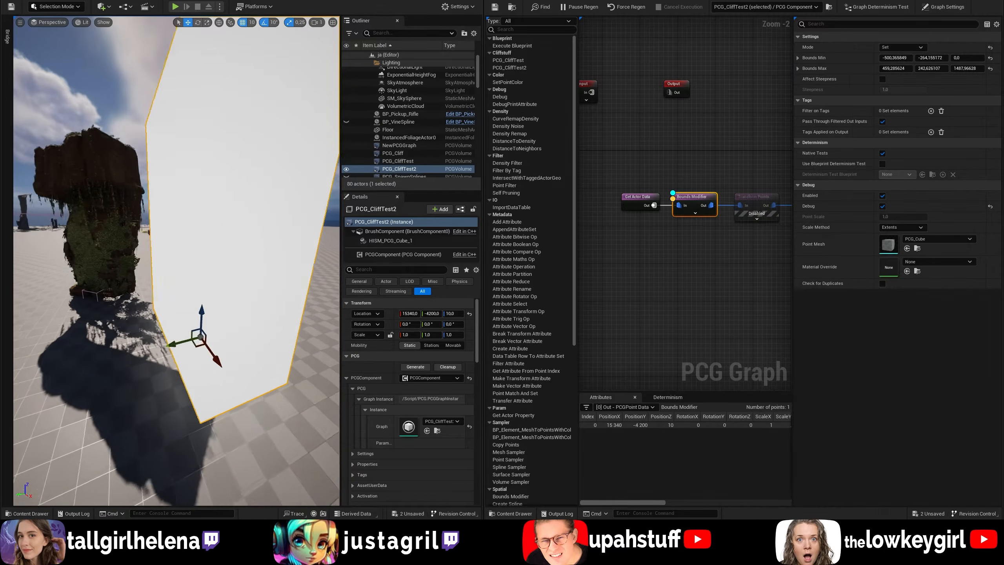
# Step: Select the finished PCG_CliffTest cliff for comparison and expand the mesh entry of the Static Mesh Spawner node
pyautogui.click(138, 222)
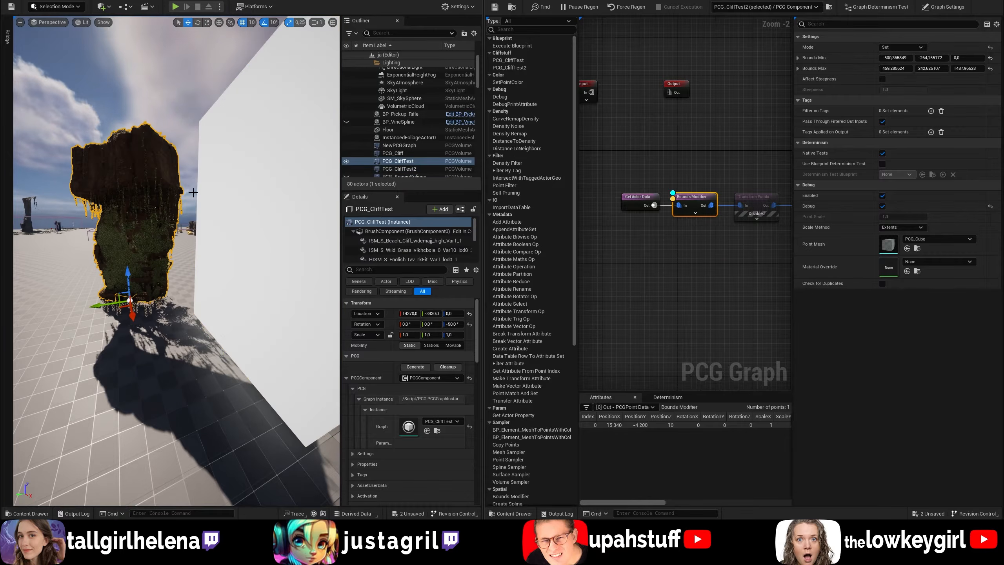
pyautogui.moveTo(735, 232); pyautogui.dragTo(592, 224, button='right')
pyautogui.click(693, 202)
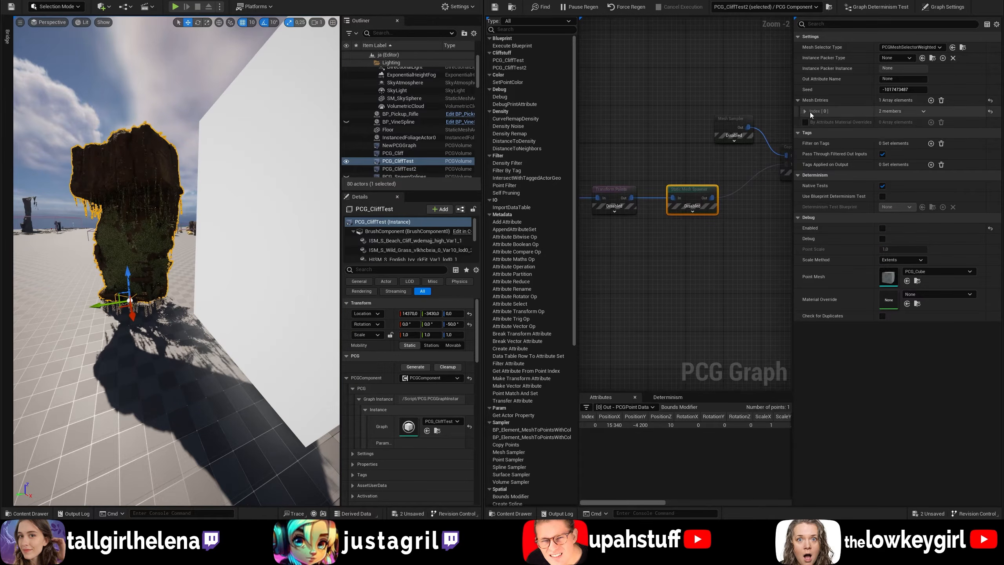
pyautogui.click(805, 111)
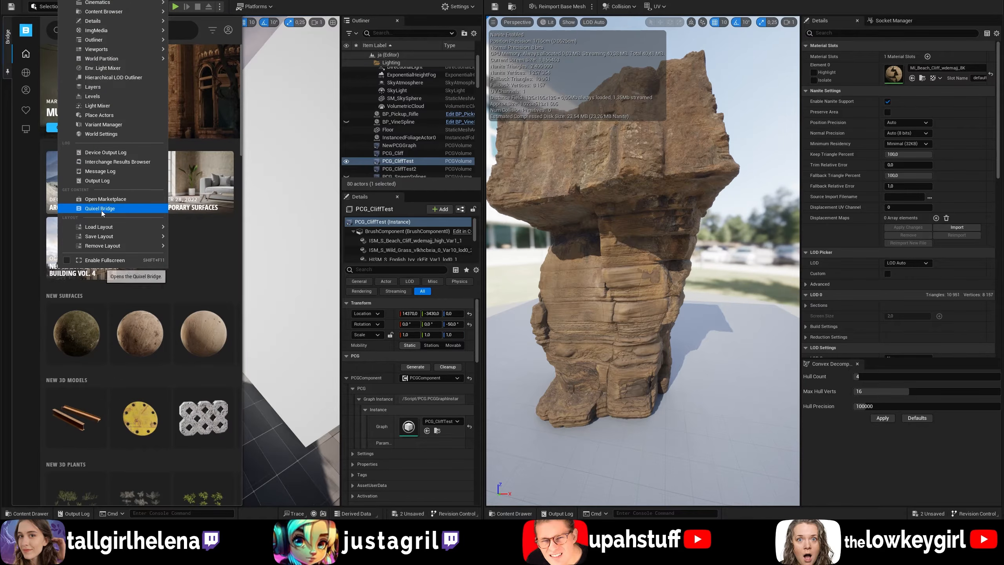
# Step: Open Quixel Bridge, search for wdemajj and check the quality options of the Beach Cliff asset
pyautogui.click(102, 209)
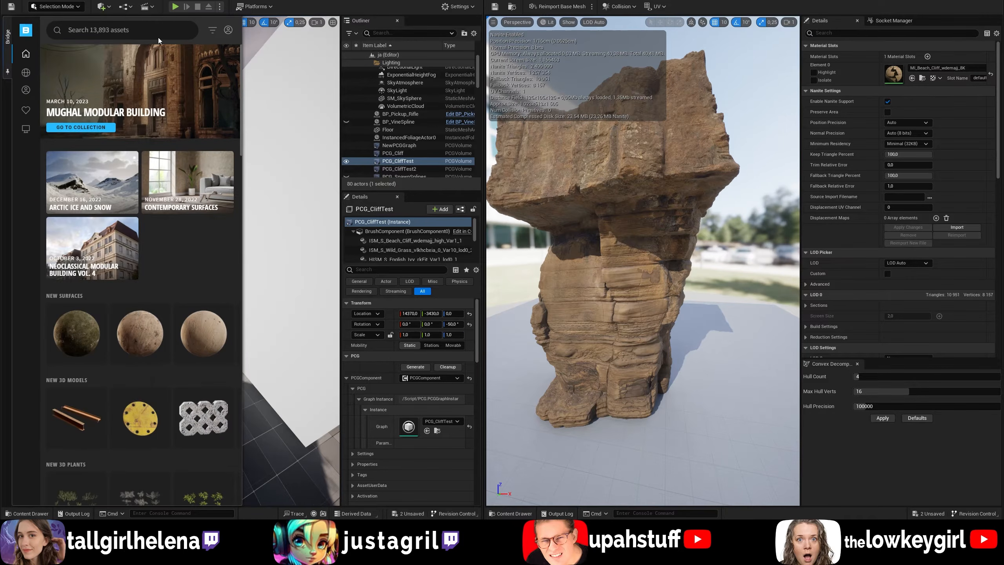
pyautogui.click(146, 29)
pyautogui.write('wdemajj')
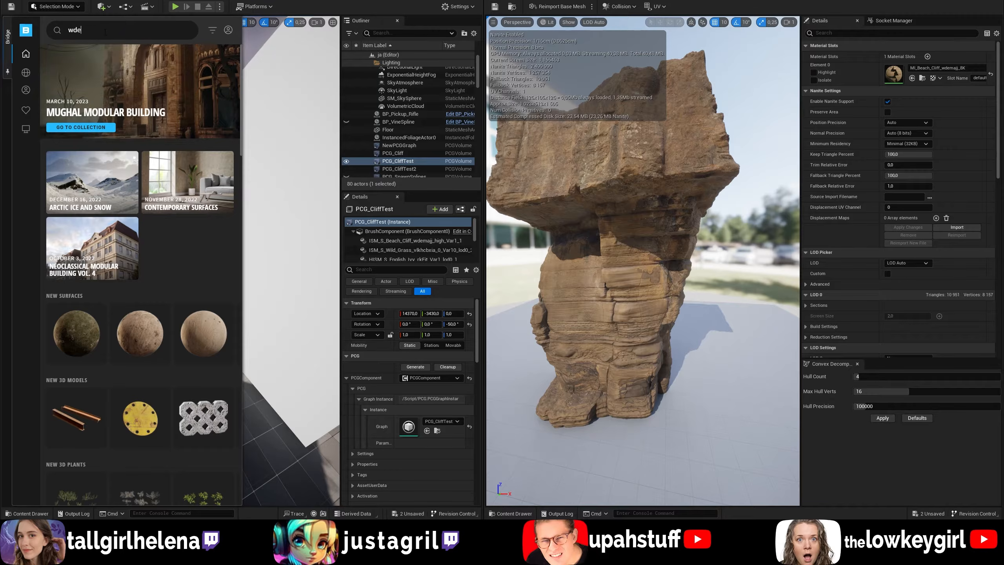
pyautogui.press('Return')
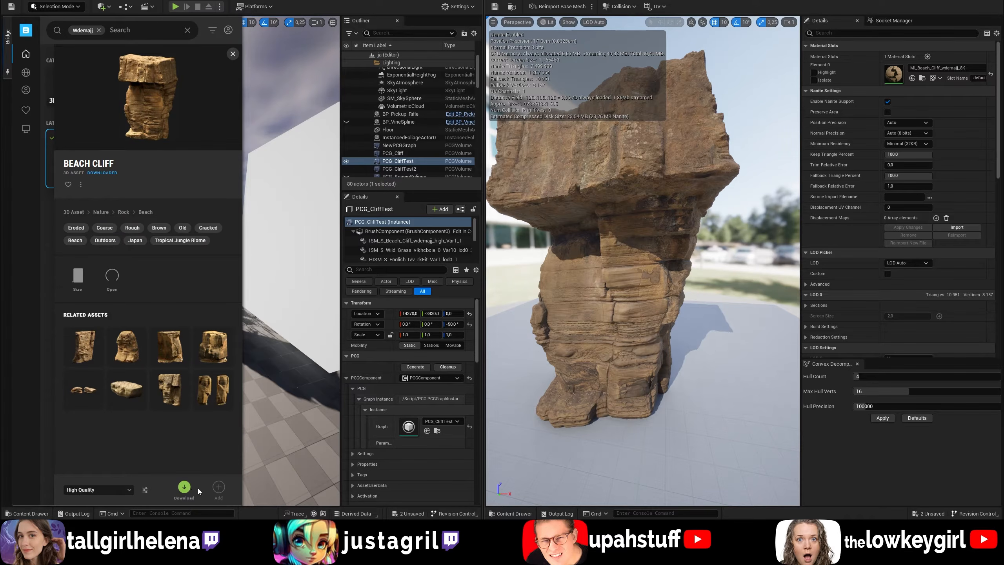
pyautogui.click(109, 490)
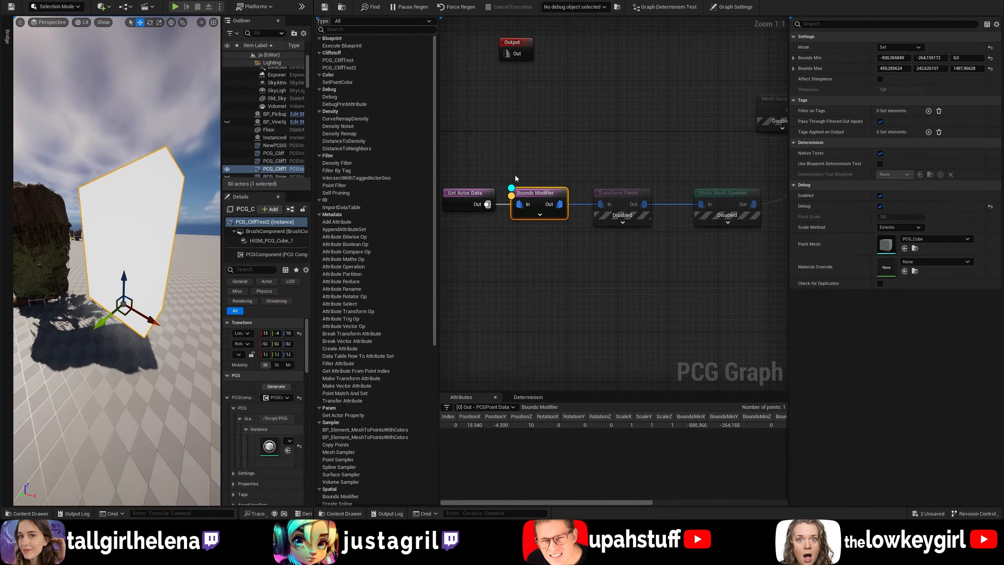
# Step: Review the Mode options of the Bounds Modifier node after Get Actor Data
pyautogui.click(893, 47)
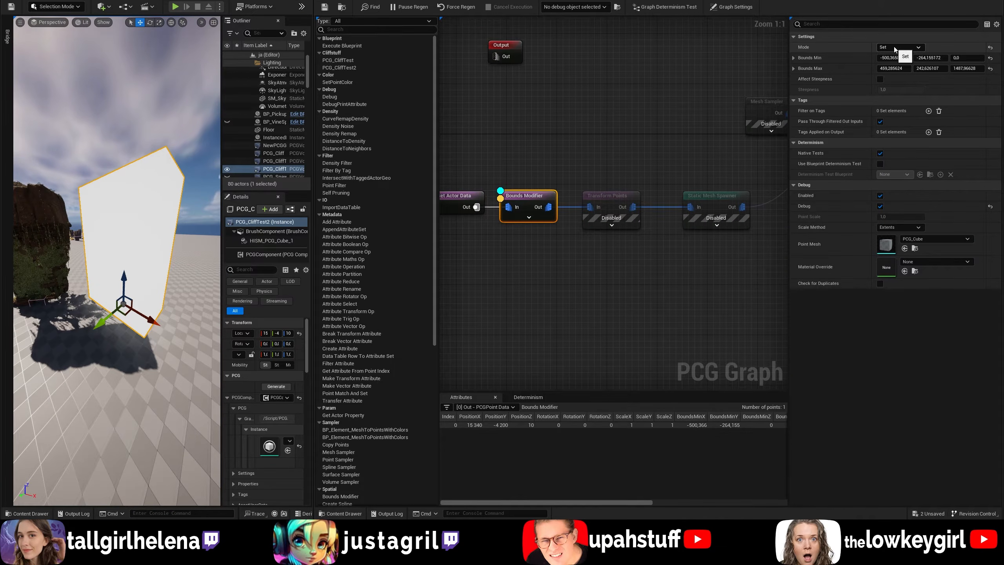
pyautogui.click(914, 46)
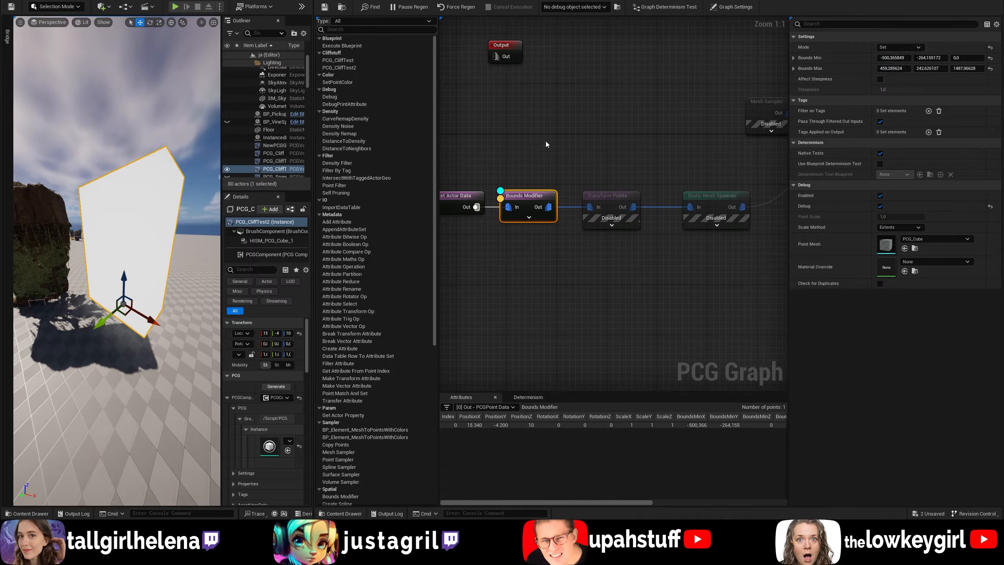
# Step: Enable the Transform Points node, check its debug box and point data, and turn its debug and inspection off
pyautogui.click(613, 202)
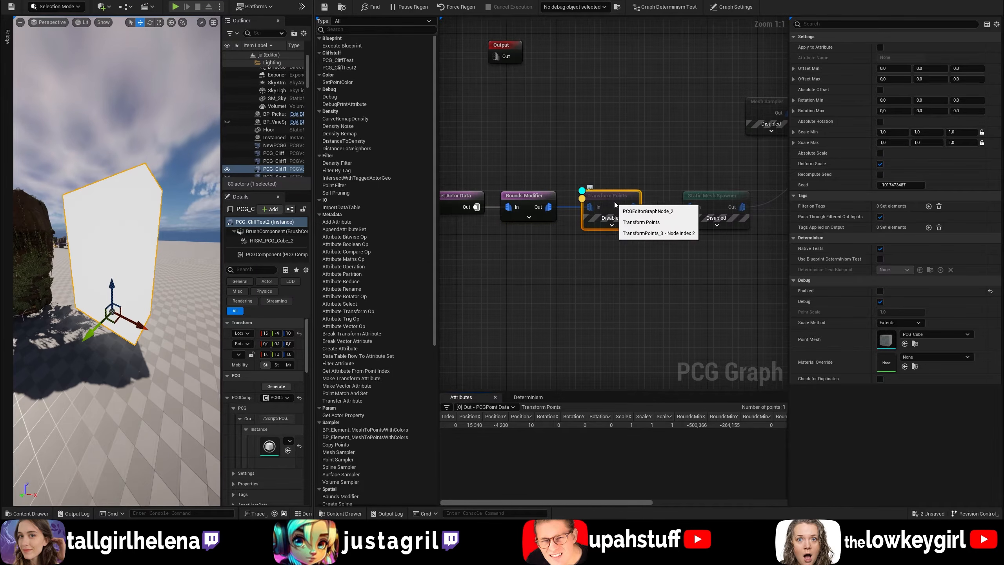
pyautogui.press('e')
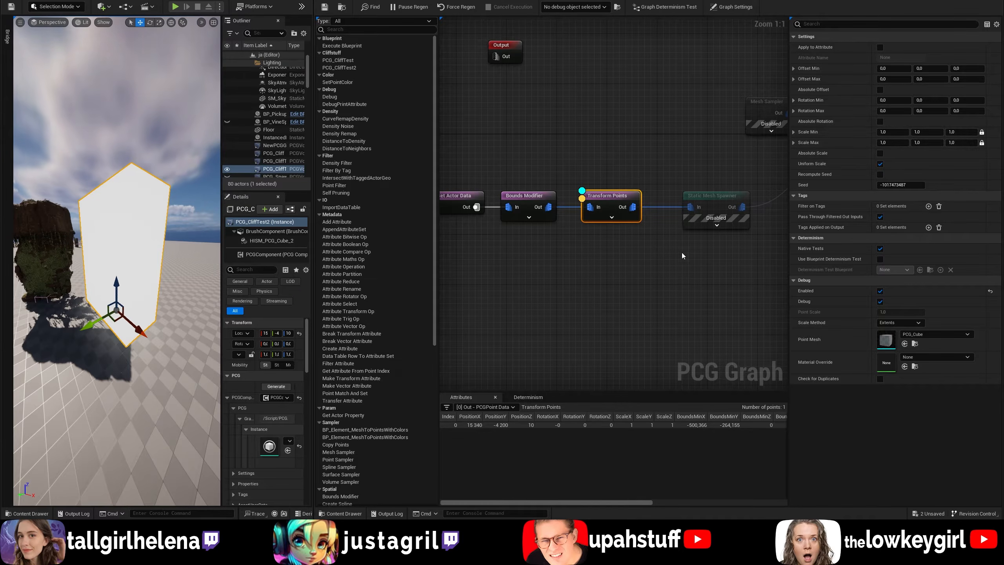
pyautogui.moveTo(688, 238); pyautogui.dragTo(643, 245, button='right')
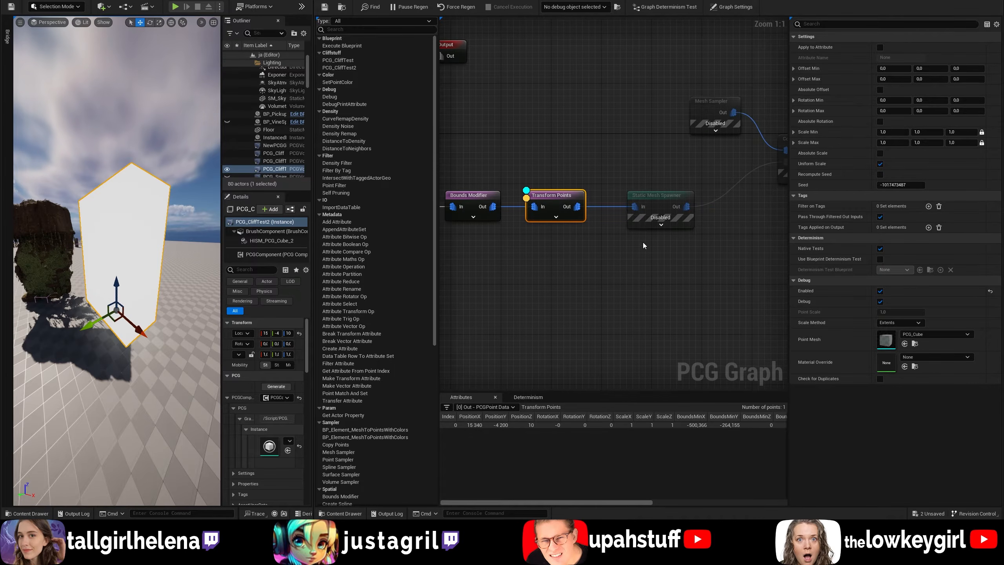
pyautogui.press('d')
pyautogui.press('a')
# Step: Enable the Static Mesh Spawner node and turn on its attribute inspection
pyautogui.click(669, 202)
pyautogui.press('e')
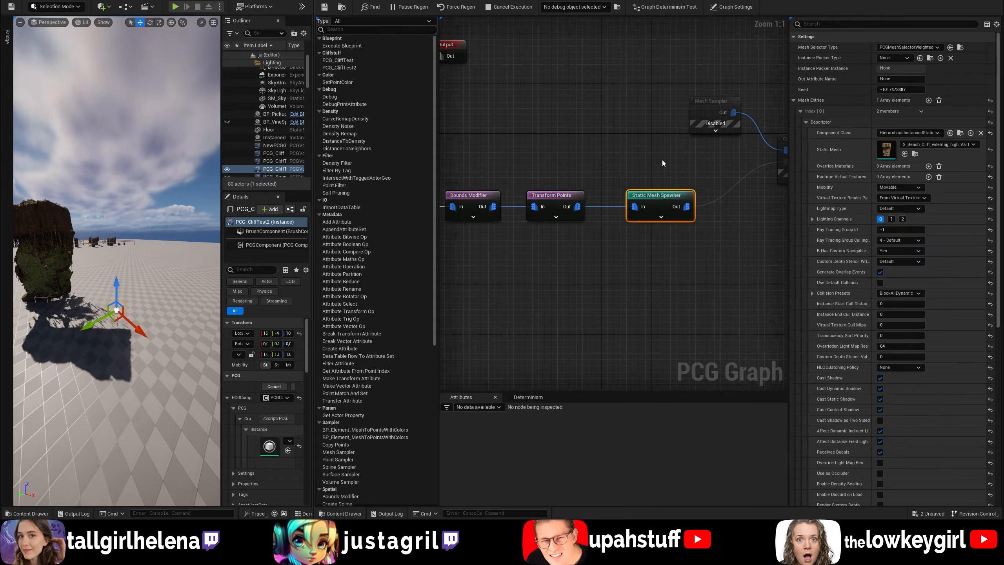
pyautogui.press('a')
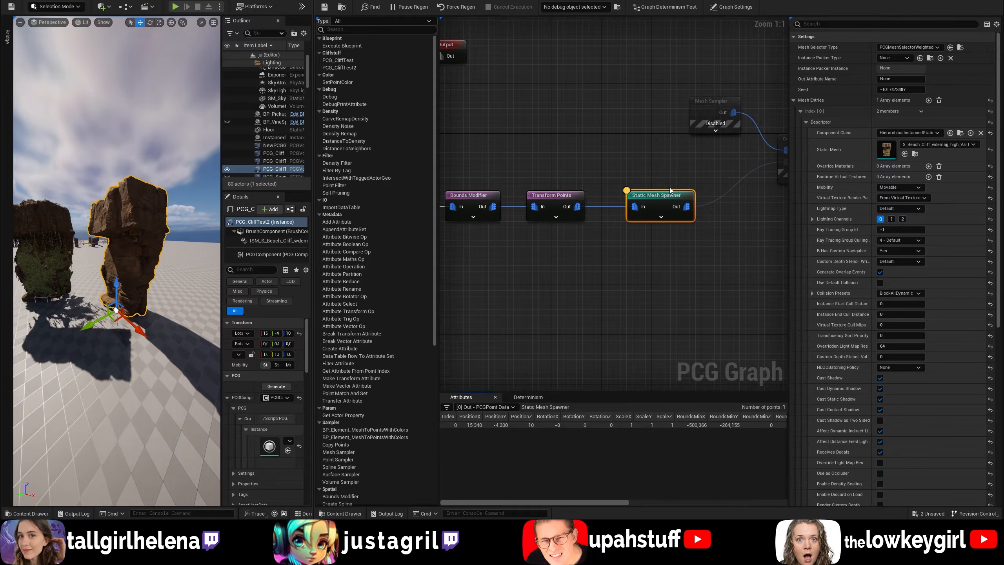
# Step: Examine the spawned cliff up close and review the Static Mesh Spawner's mesh entry and its descriptor
pyautogui.moveTo(122, 245)
pyautogui.mouseDown(button='right')
pyautogui.moveTo(139, 235)
pyautogui.moveTo(123, 237)
pyautogui.mouseUp(button='right')
pyautogui.press('w')
pyautogui.moveTo(659, 270); pyautogui.dragTo(656, 161)
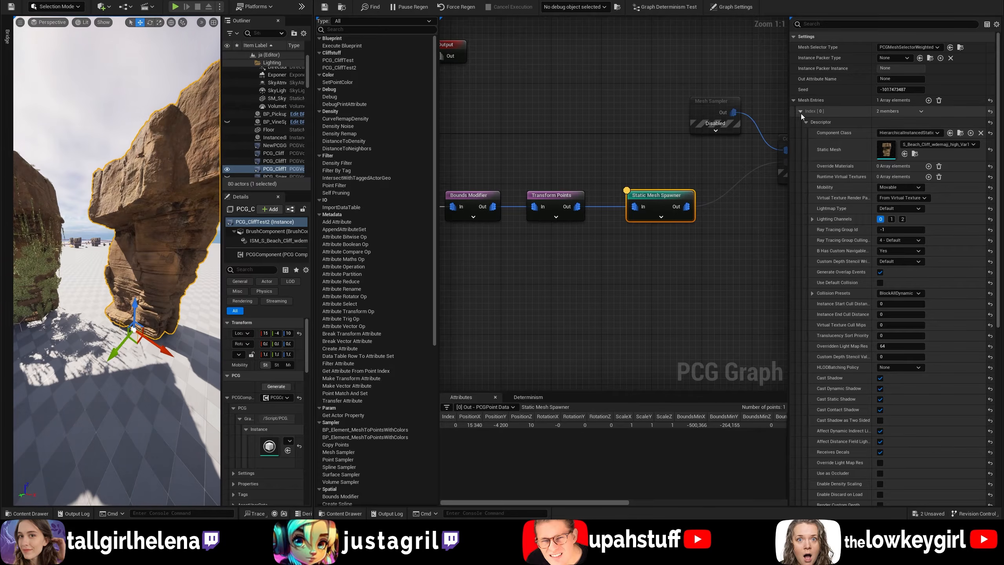
pyautogui.click(800, 112)
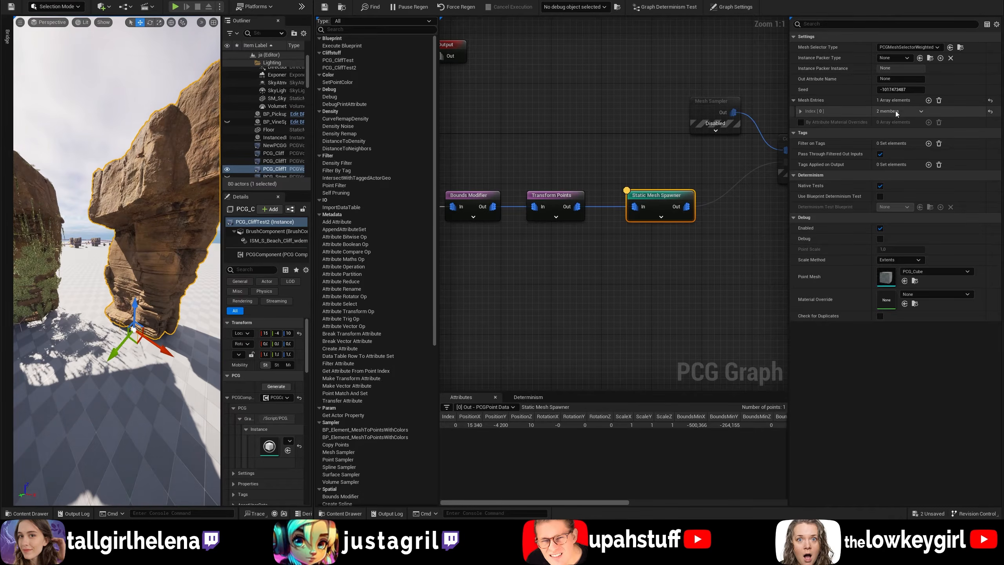
pyautogui.click(800, 112)
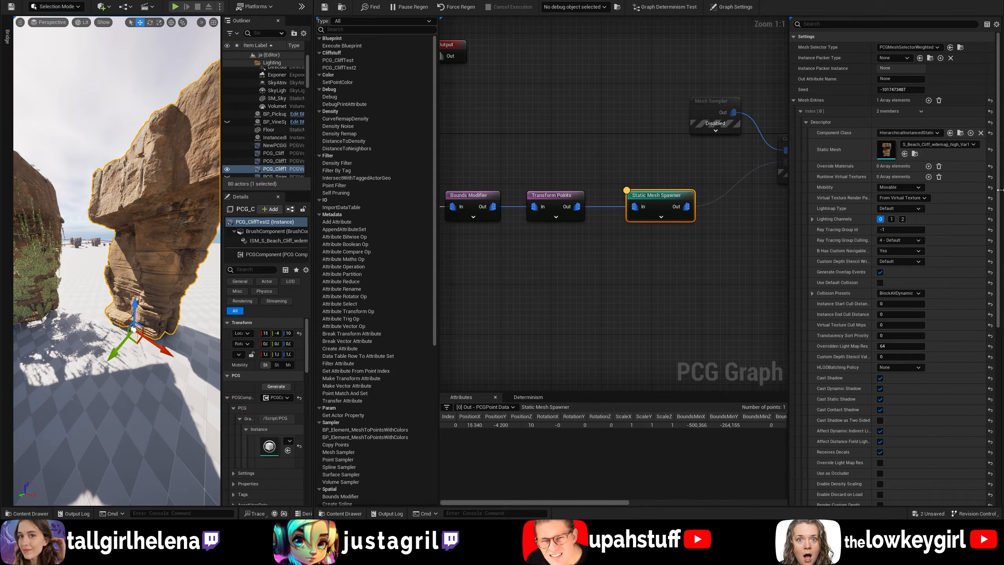
# Step: Set the Static Mesh Spawner's Instance Packer Type to PCGInstancePackerByAttribute
pyautogui.click(897, 58)
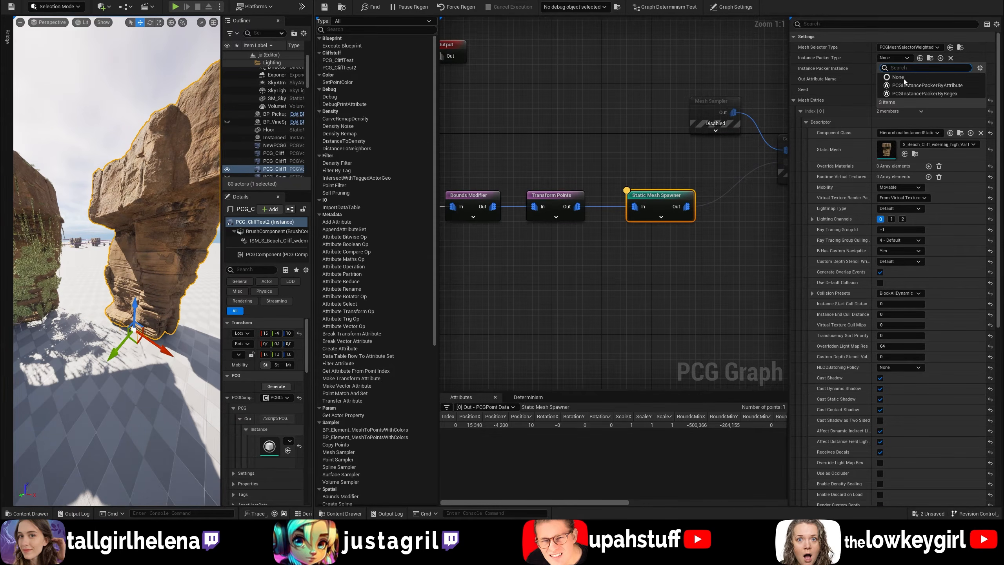
pyautogui.click(933, 86)
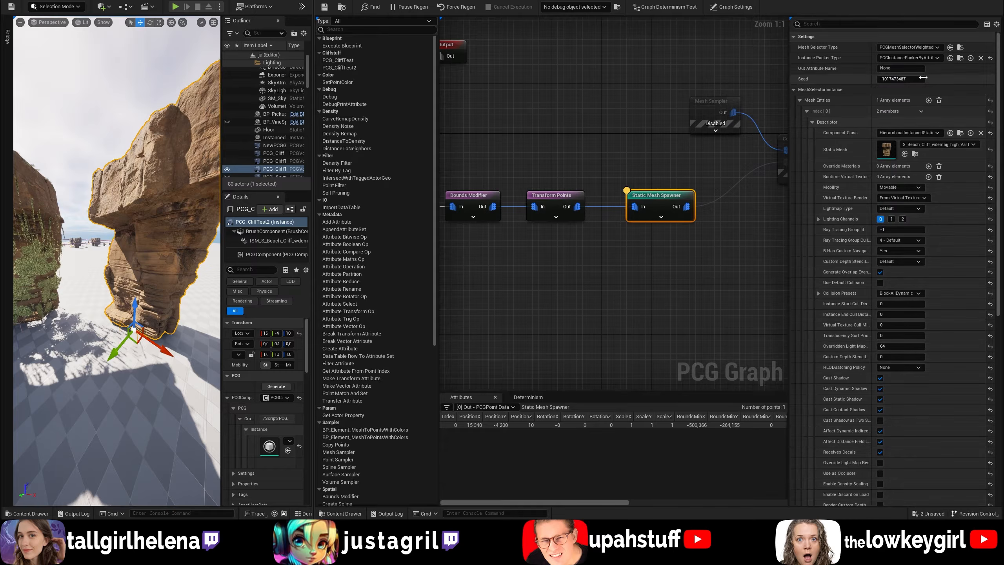
pyautogui.click(906, 57)
pyautogui.click(926, 86)
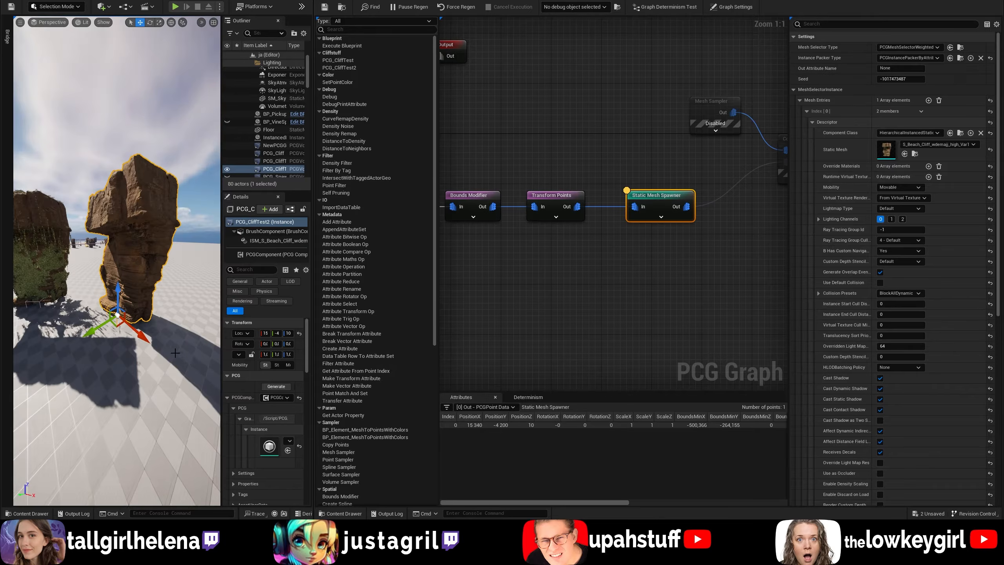
# Step: Examine the spawned cliff from several sides and reselect the Static Mesh Spawner node
pyautogui.moveTo(117, 261)
pyautogui.mouseDown(button='right')
pyautogui.moveTo(150, 263)
pyautogui.moveTo(126, 259)
pyautogui.mouseUp(button='right')
pyautogui.moveTo(117, 261)
pyautogui.mouseDown(button='right')
pyautogui.moveTo(123, 253)
pyautogui.moveTo(103, 249)
pyautogui.mouseUp(button='right')
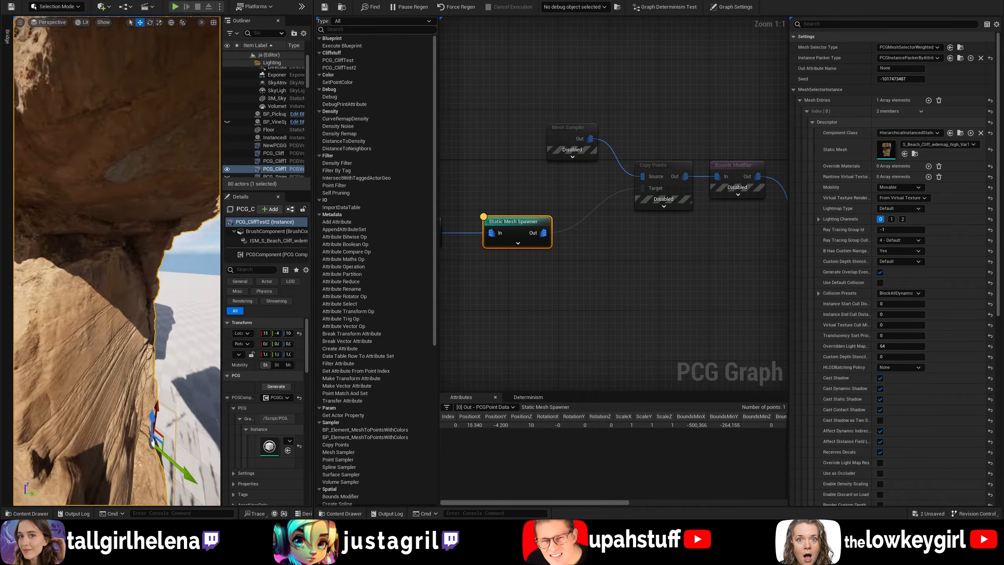
pyautogui.moveTo(132, 287)
pyautogui.mouseDown(button='right')
pyautogui.moveTo(158, 287)
pyautogui.moveTo(138, 290)
pyautogui.moveTo(146, 296)
pyautogui.moveTo(132, 288)
pyautogui.mouseUp(button='right')
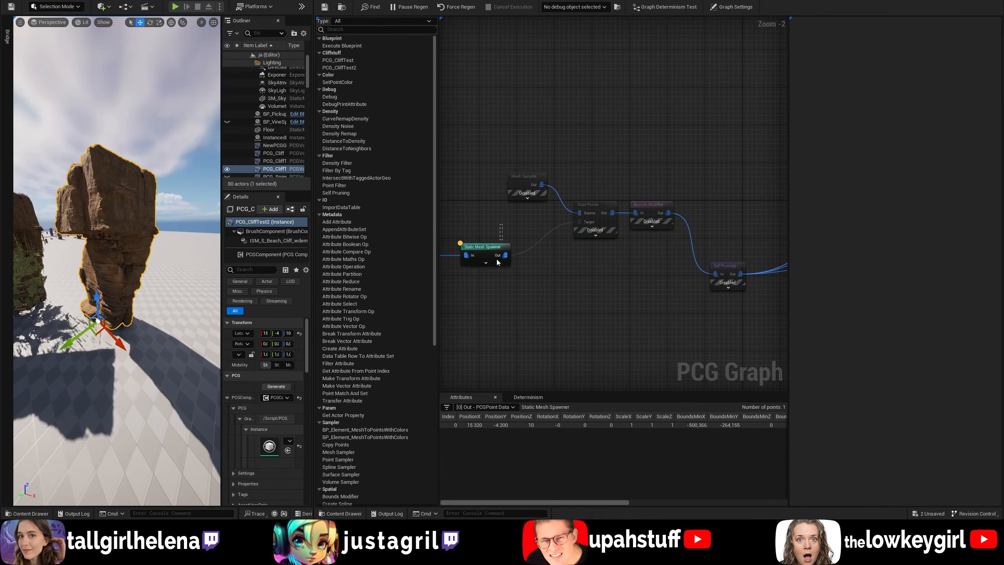
pyautogui.click(497, 261)
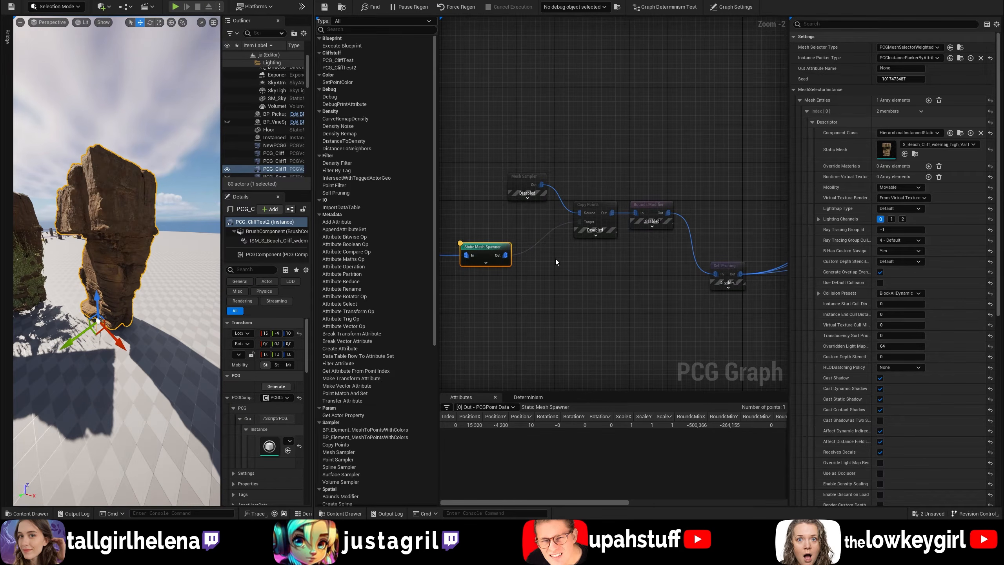
# Step: Enable the Mesh Sampler node that feeds the Source input of Copy Points, with inspection off on the Static Mesh Spawner
pyautogui.click(522, 177)
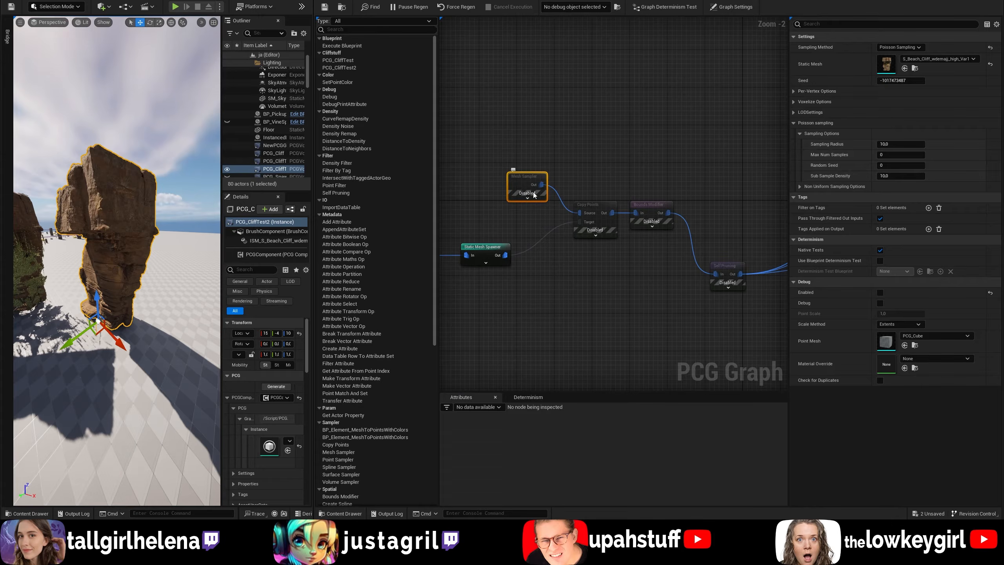
pyautogui.click(593, 221)
pyautogui.click(529, 186)
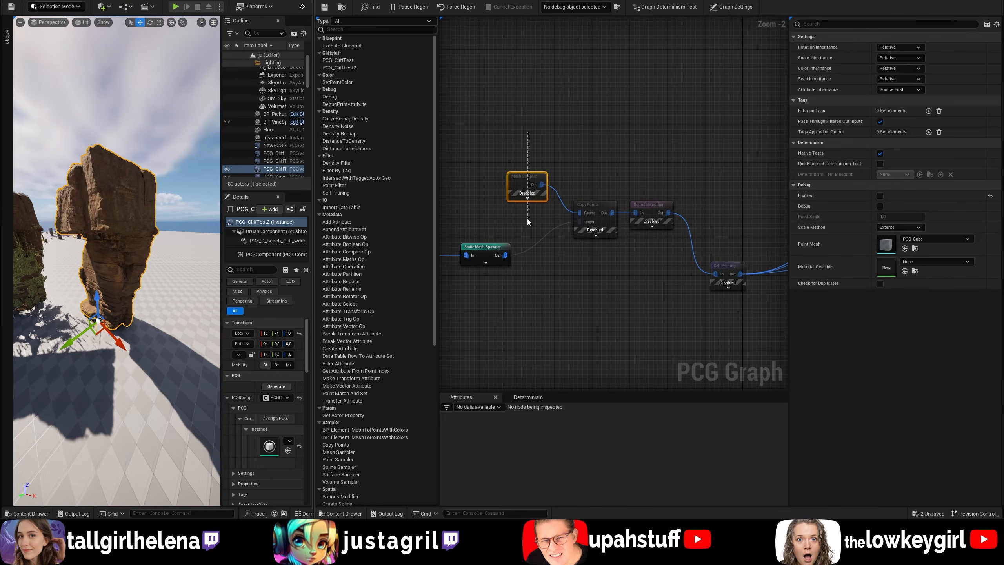
pyautogui.press('e')
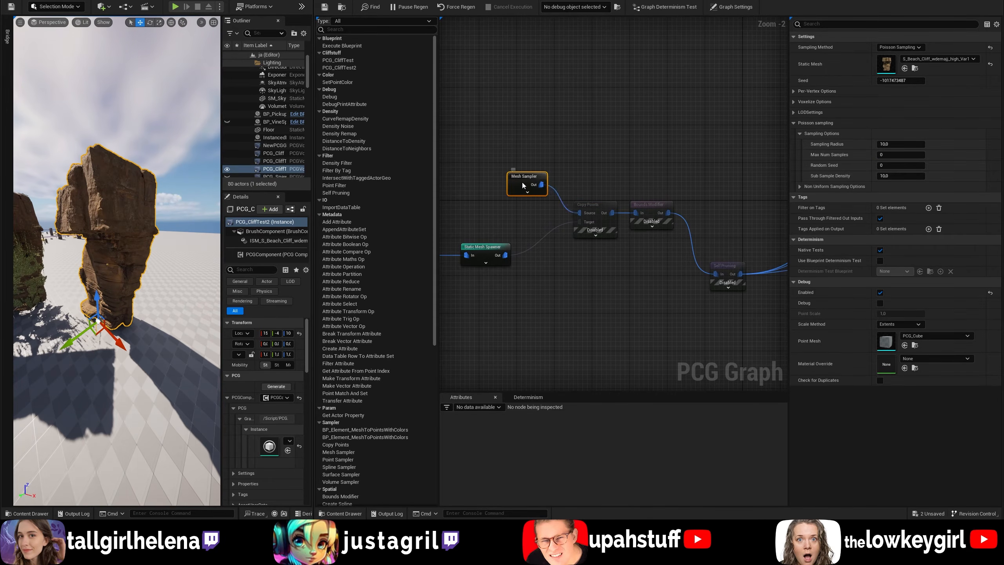
pyautogui.rightClick(522, 182)
pyautogui.click(481, 201)
pyautogui.click(529, 176)
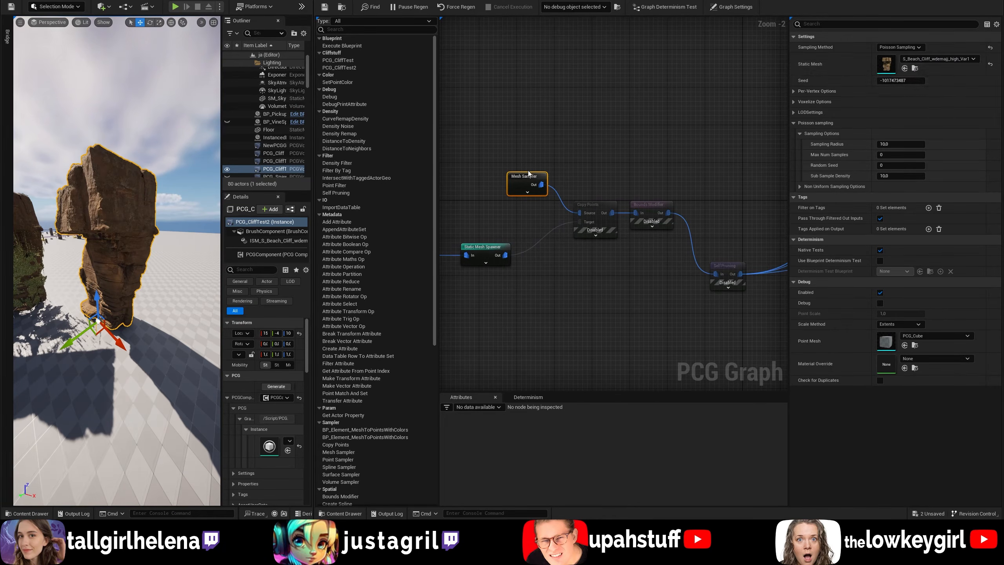
# Step: Enable the Copy Points node and turn on its debug display
pyautogui.moveTo(162, 194)
pyautogui.keyDown('alt'); pyautogui.mouseDown()
pyautogui.moveTo(119, 198)
pyautogui.moveTo(130, 225)
pyautogui.moveTo(118, 185)
pyautogui.moveTo(166, 194)
pyautogui.moveTo(184, 178)
pyautogui.moveTo(155, 197)
pyautogui.mouseUp(); pyautogui.keyUp('alt')
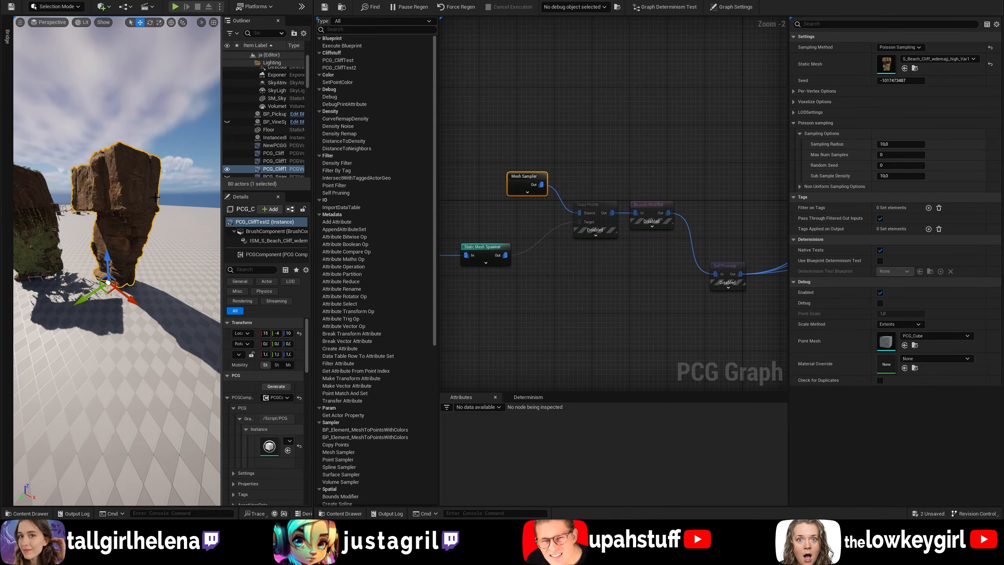
pyautogui.keyDown('alt'); pyautogui.moveTo(155, 197); pyautogui.dragTo(141, 200); pyautogui.keyUp('alt')
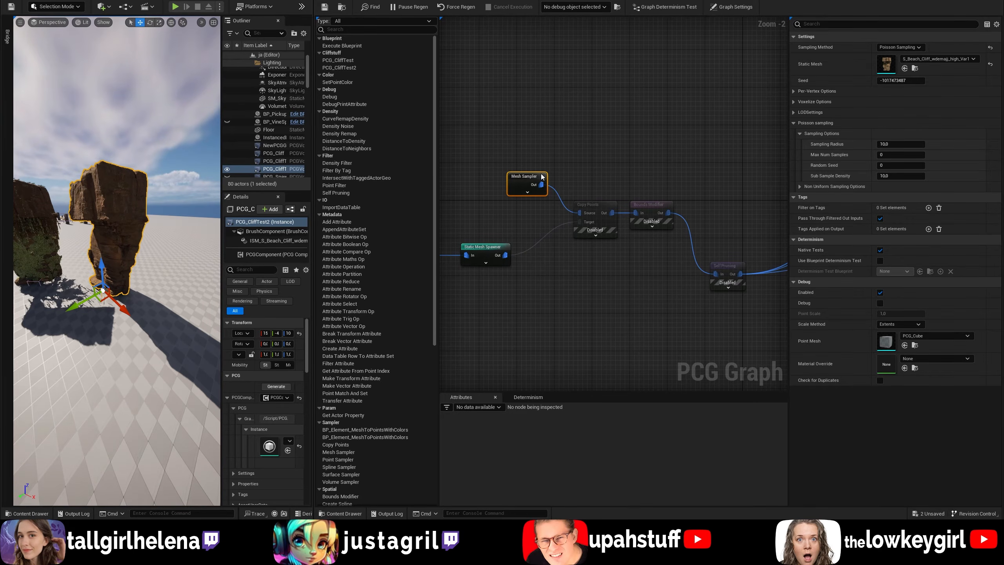
pyautogui.click(498, 248)
pyautogui.moveTo(597, 176); pyautogui.dragTo(598, 243)
pyautogui.press('e')
pyautogui.press('d')
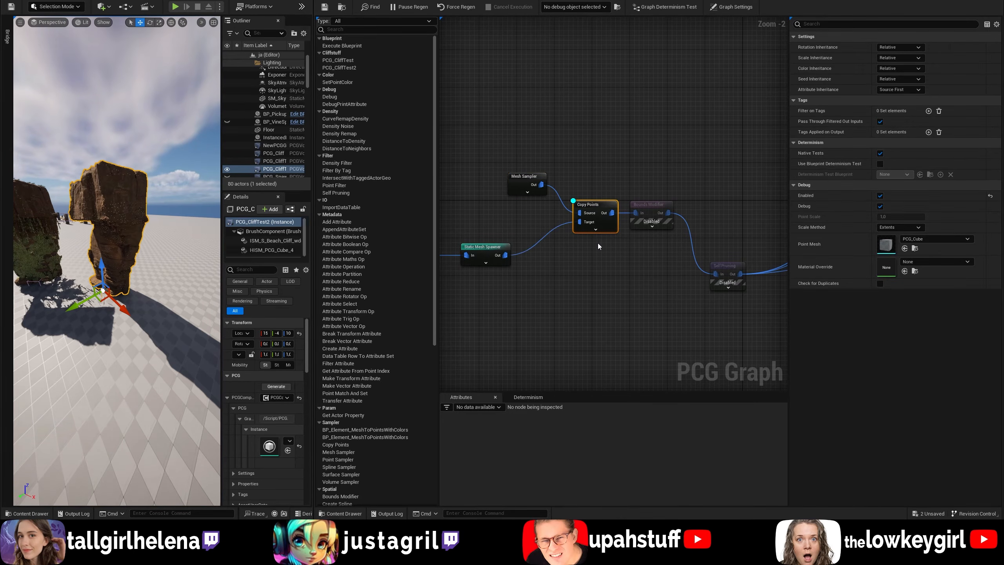
# Step: Compare the debug points of Mesh Sampler and Copy Points, leaving debug and inspection on only for Copy Points
pyautogui.keyDown('alt'); pyautogui.moveTo(151, 221); pyautogui.dragTo(87, 225); pyautogui.keyUp('alt')
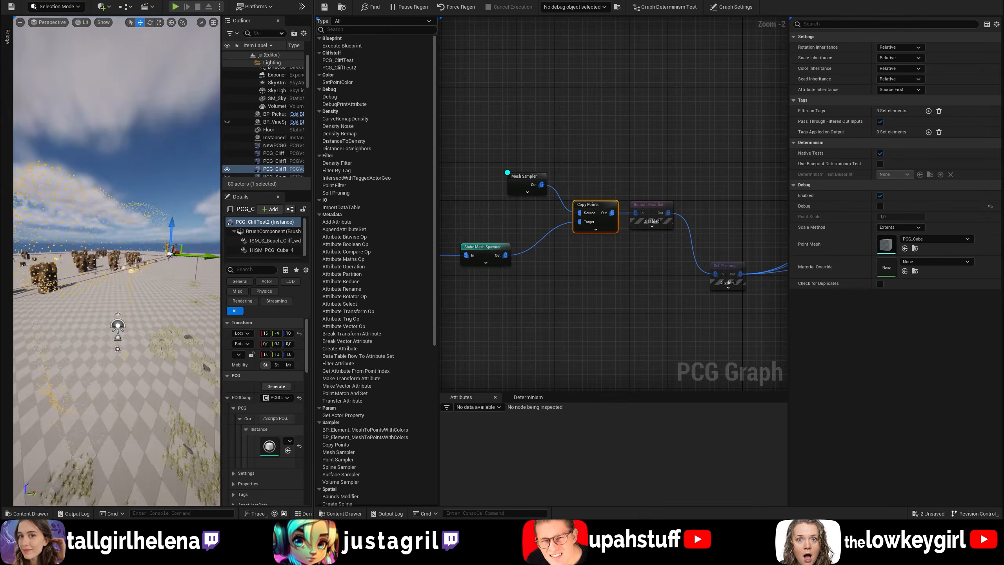
pyautogui.moveTo(117, 261)
pyautogui.mouseDown(button='right')
pyautogui.moveTo(127, 259)
pyautogui.moveTo(107, 263)
pyautogui.moveTo(138, 255)
pyautogui.moveTo(123, 273)
pyautogui.moveTo(152, 262)
pyautogui.moveTo(108, 269)
pyautogui.mouseUp(button='right')
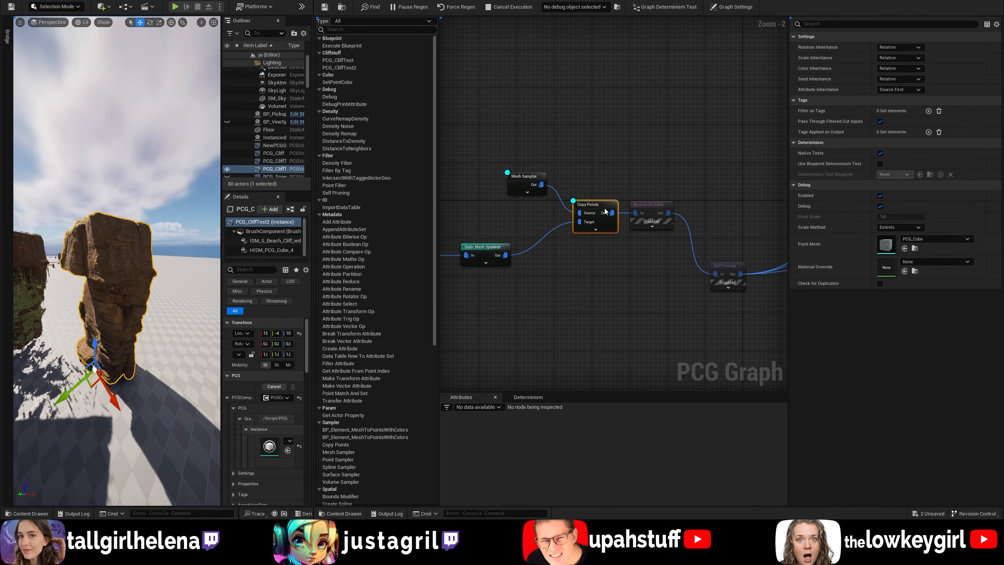
pyautogui.moveTo(525, 228); pyautogui.dragTo(525, 228)
pyautogui.moveTo(170, 253)
pyautogui.mouseDown(button='right')
pyautogui.moveTo(166, 265)
pyautogui.moveTo(169, 253)
pyautogui.moveTo(188, 255)
pyautogui.moveTo(118, 247)
pyautogui.moveTo(158, 253)
pyautogui.mouseUp(button='right')
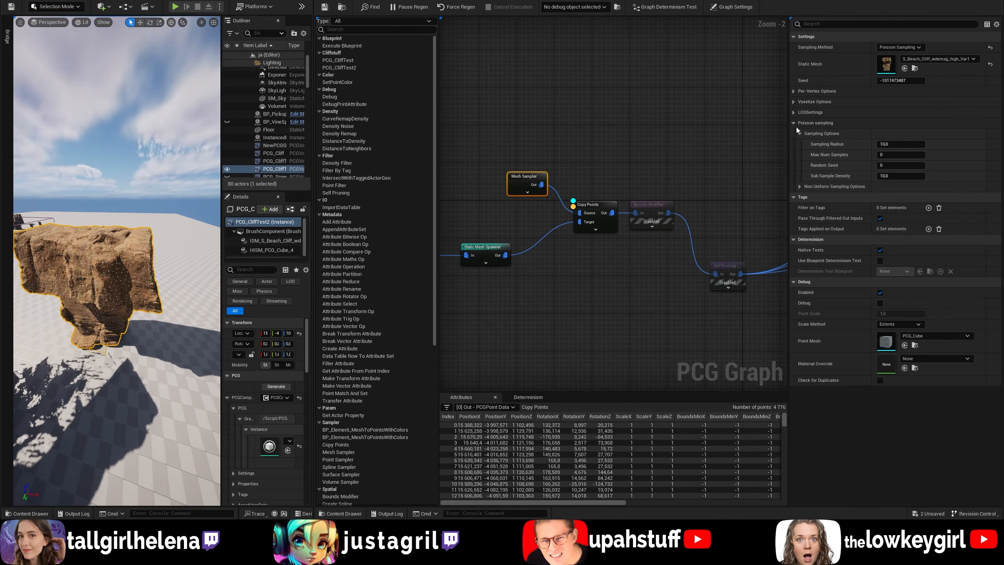
# Step: Review the Sampling Method options of the Mesh Sampler node
pyautogui.click(899, 47)
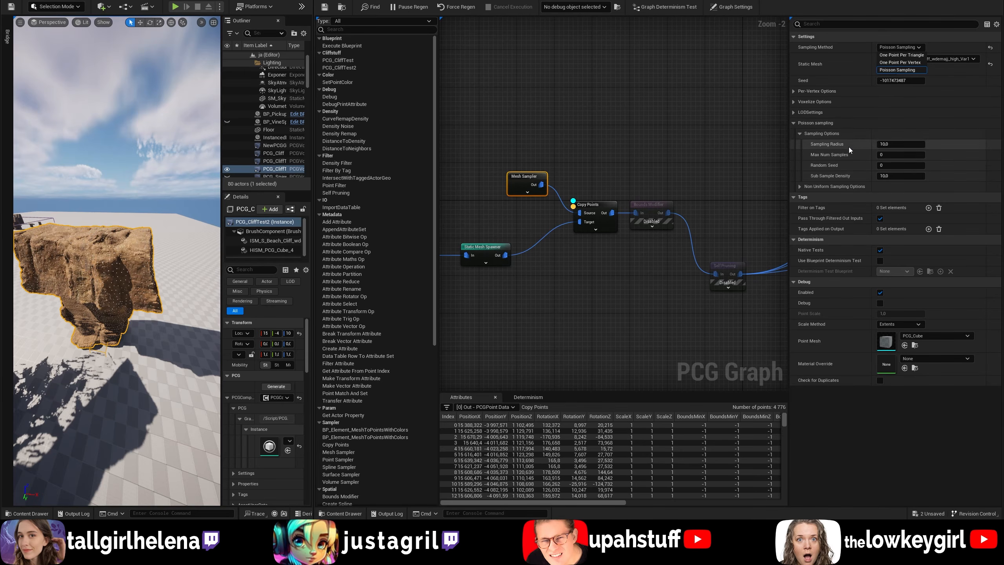
pyautogui.click(653, 150)
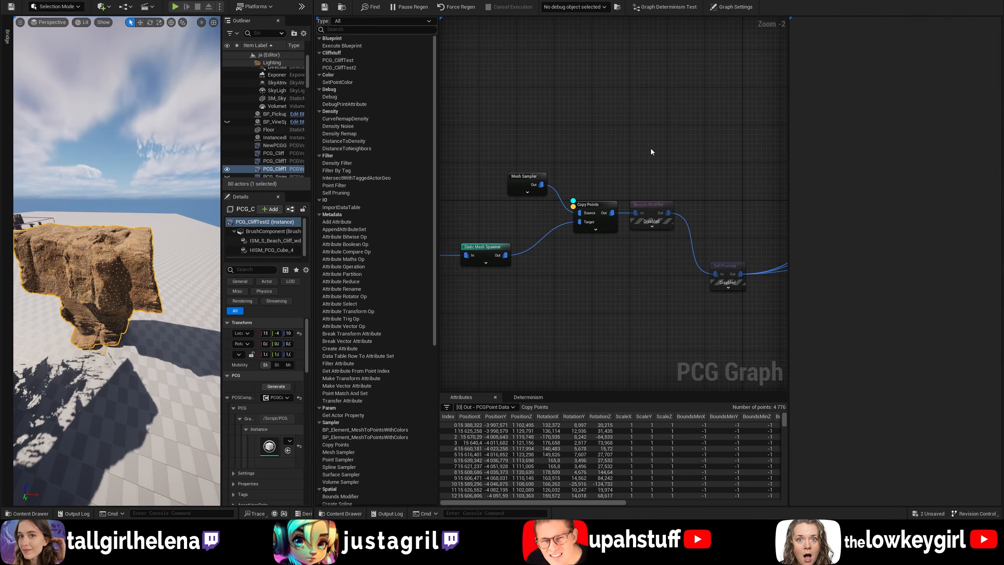
# Step: Enable and inspect the Bounds Modifier node after Copy Points, and compare the debug displays of both nodes on the cliff
pyautogui.click(652, 214)
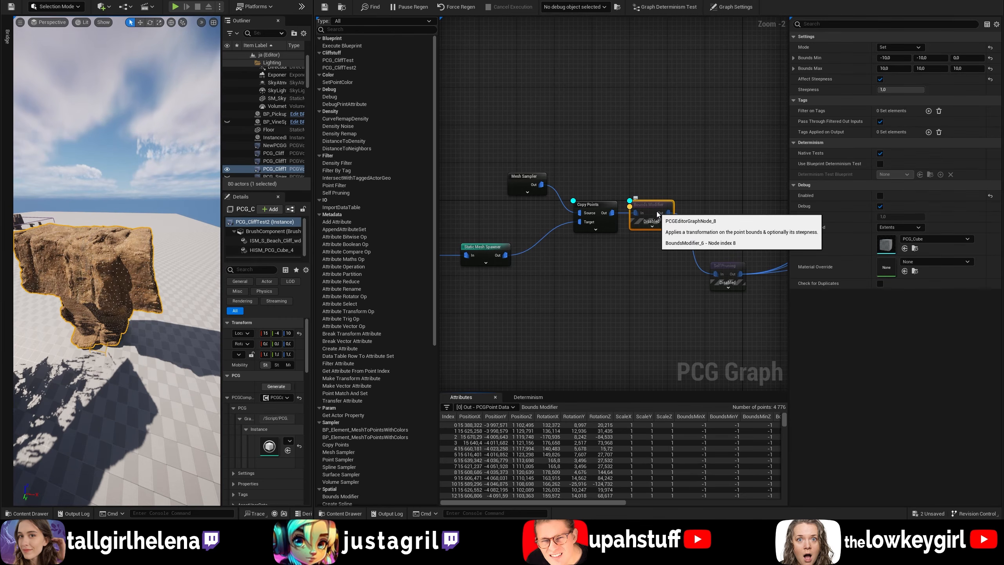
pyautogui.press('e')
pyautogui.press('d')
pyautogui.moveTo(117, 261); pyautogui.dragTo(75, 243, button='right')
pyautogui.press('w')
pyautogui.press('s')
pyautogui.moveTo(637, 238); pyautogui.dragTo(637, 239)
pyautogui.press('d')
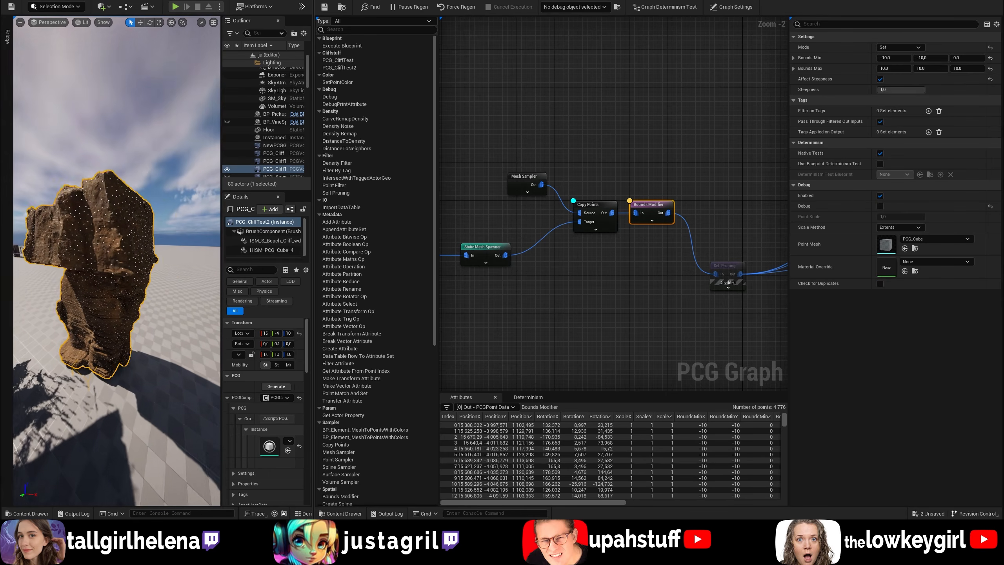
# Step: Place the Self Pruning node beside the Bounds Modifier, enable it, and show only its debug display
pyautogui.press('e')
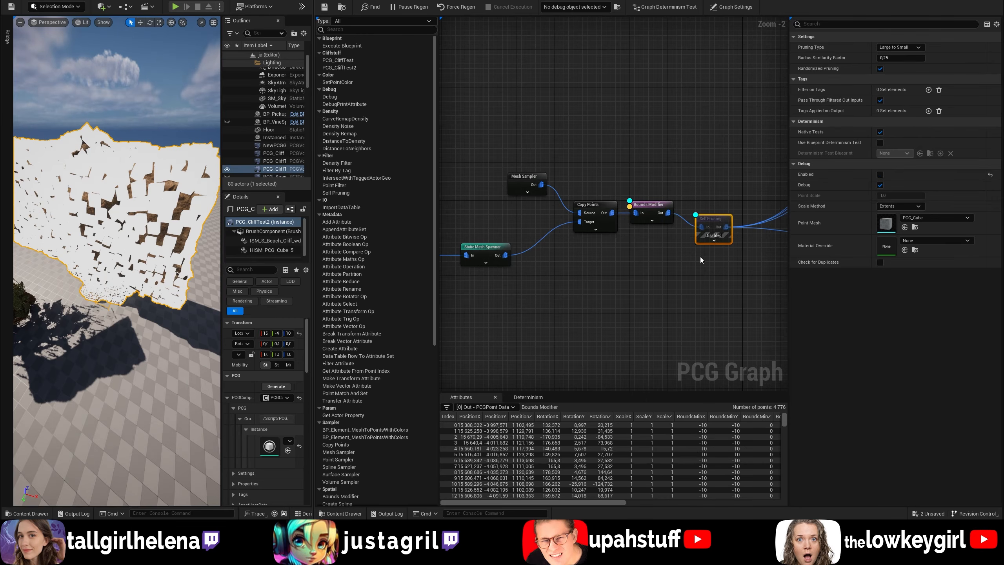
pyautogui.press('e')
pyautogui.moveTo(665, 250); pyautogui.dragTo(653, 174)
pyautogui.press('d')
pyautogui.moveTo(727, 283); pyautogui.dragTo(727, 289)
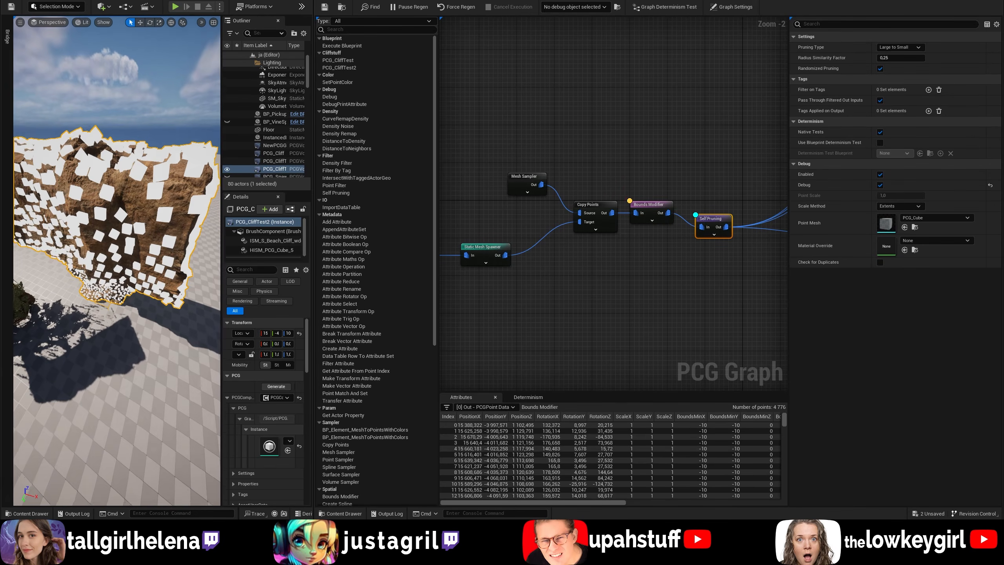
# Step: Examine the pruned debug points on the cliff and the overview of the remaining node groups in the graph
pyautogui.press('s')
pyautogui.moveTo(119, 253)
pyautogui.mouseDown(button='right')
pyautogui.moveTo(103, 261)
pyautogui.moveTo(130, 238)
pyautogui.mouseUp(button='right')
pyautogui.press('w')
pyautogui.moveTo(127, 245)
pyautogui.keyDown('alt'); pyautogui.mouseDown()
pyautogui.moveTo(131, 280)
pyautogui.moveTo(127, 241)
pyautogui.moveTo(130, 262)
pyautogui.mouseUp(); pyautogui.keyUp('alt')
pyautogui.moveTo(692, 244); pyautogui.dragTo(639, 251, button='right')
pyautogui.moveTo(725, 268); pyautogui.dragTo(572, 275, button='right')
pyautogui.scroll(-4, 572, 275)
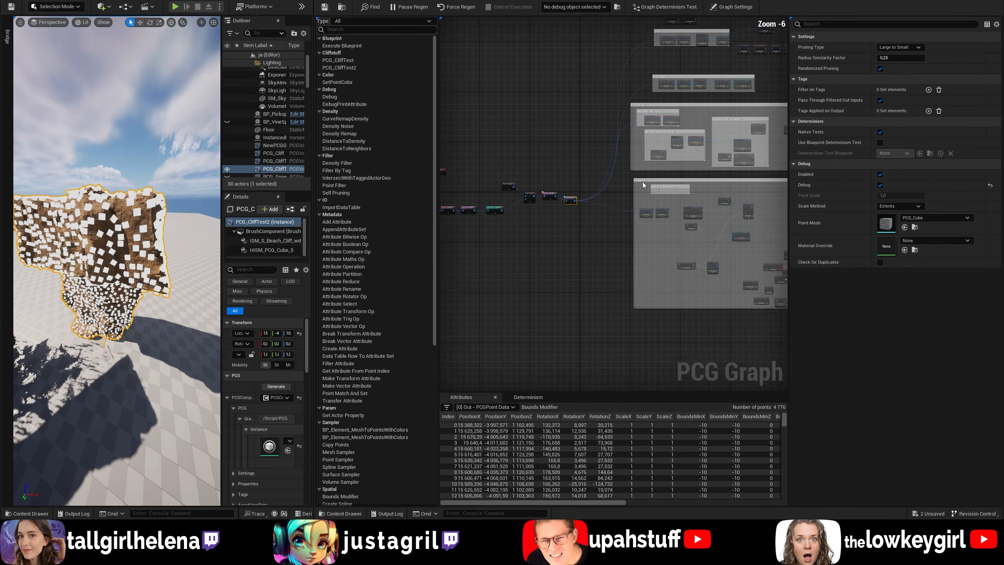